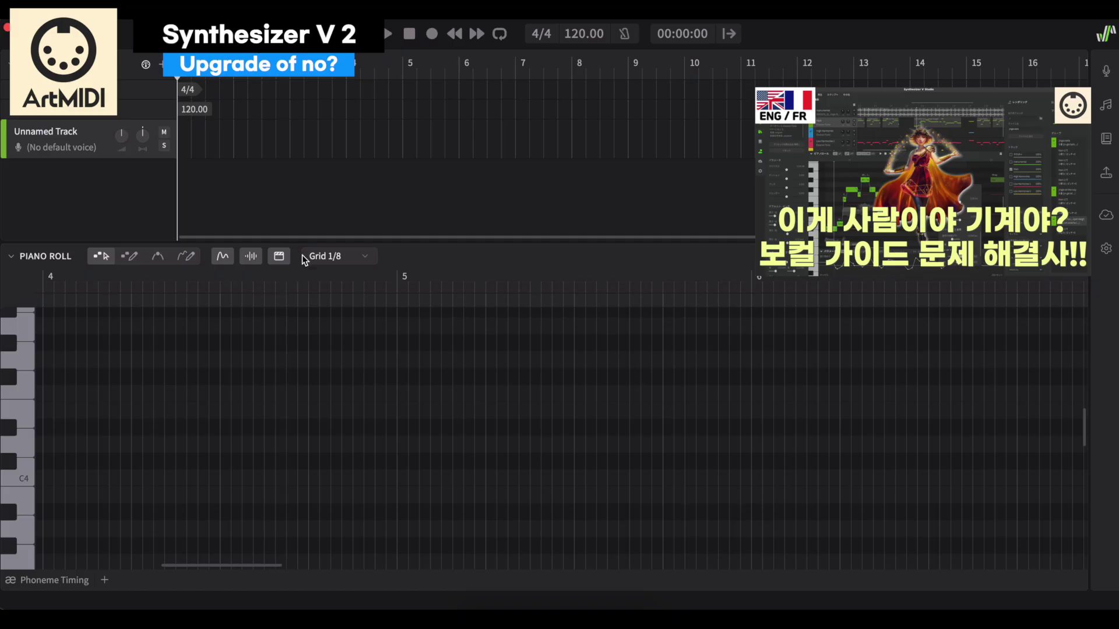
Open the program's About information.
click(131, 9)
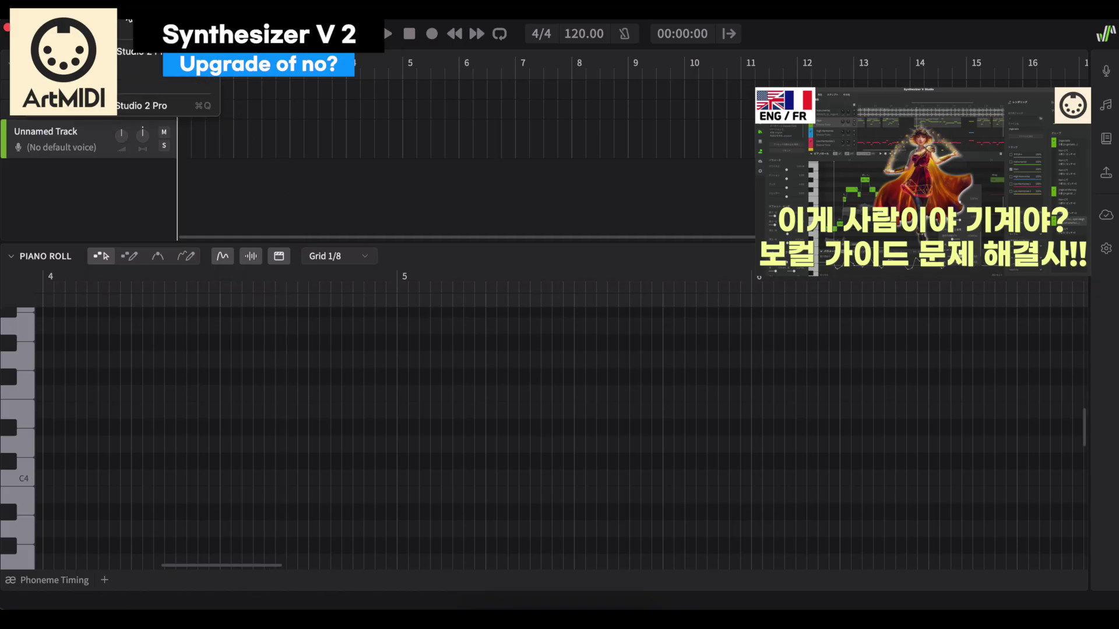
mouse_move(175, 9)
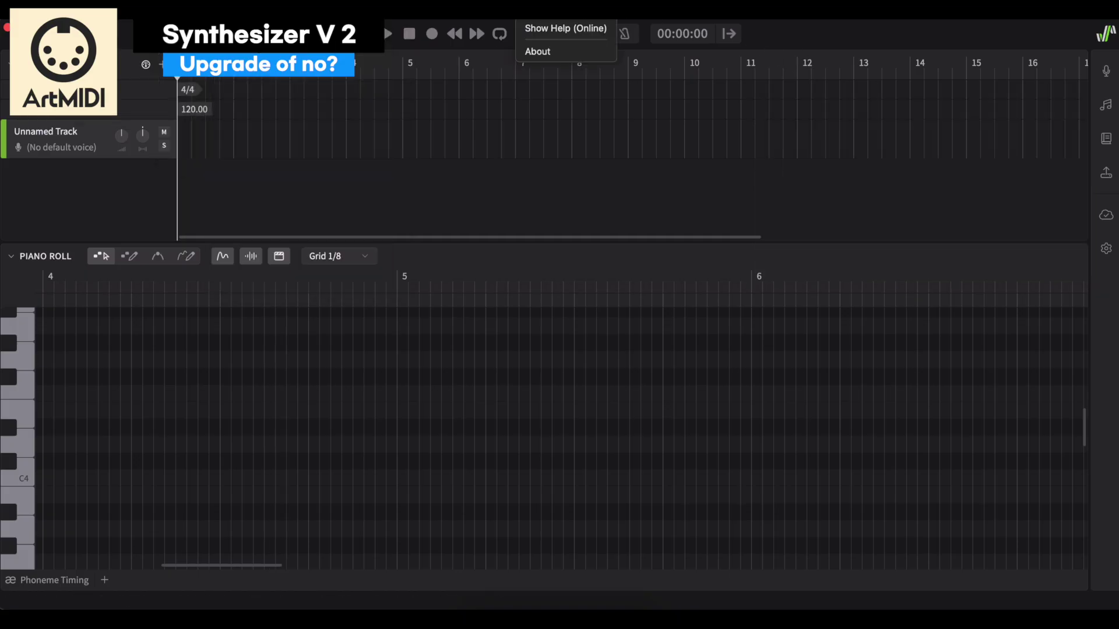
mouse_move(486, 8)
mouse_move(533, 9)
click(541, 52)
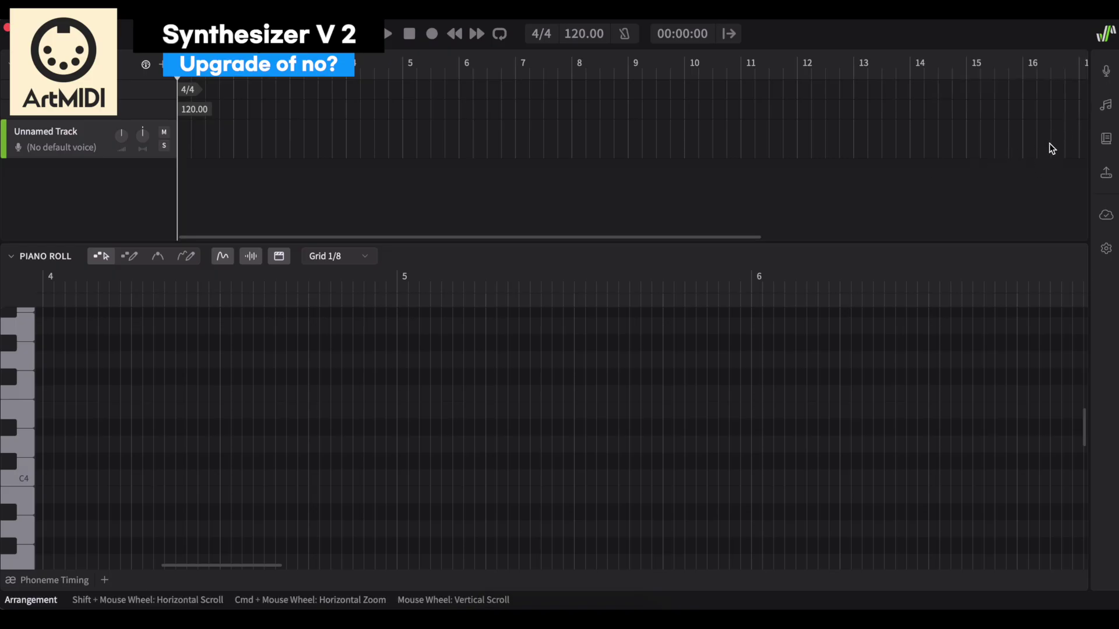
Assign the voice Liam to the track and set its singing language to Korean.
click(1105, 71)
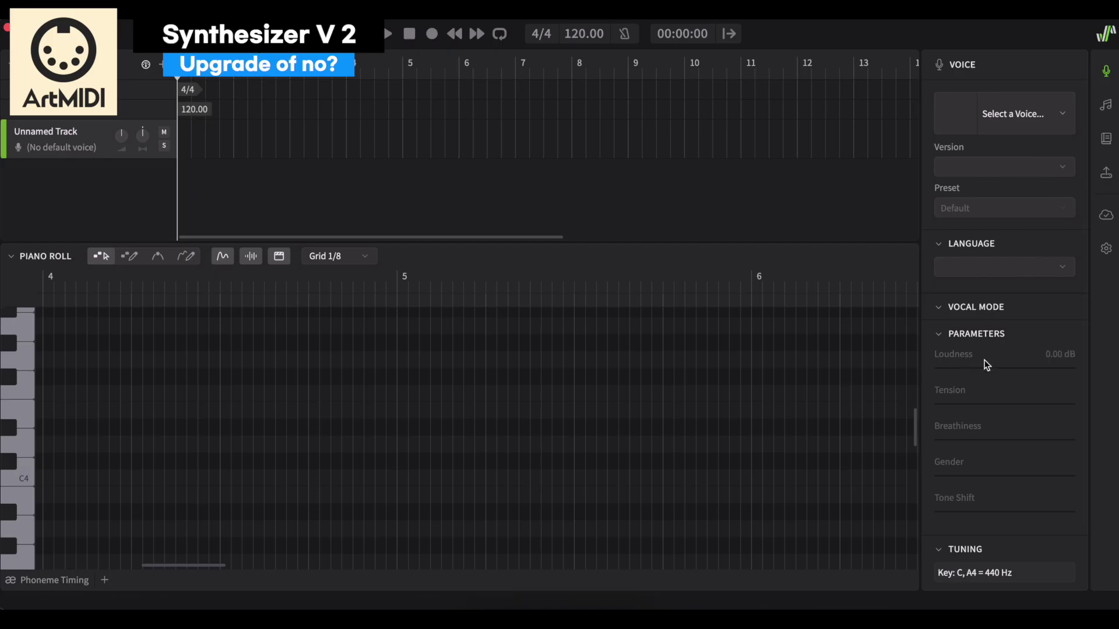
scroll(994, 366, down, 1)
scroll(997, 364, up, 1)
click(1059, 114)
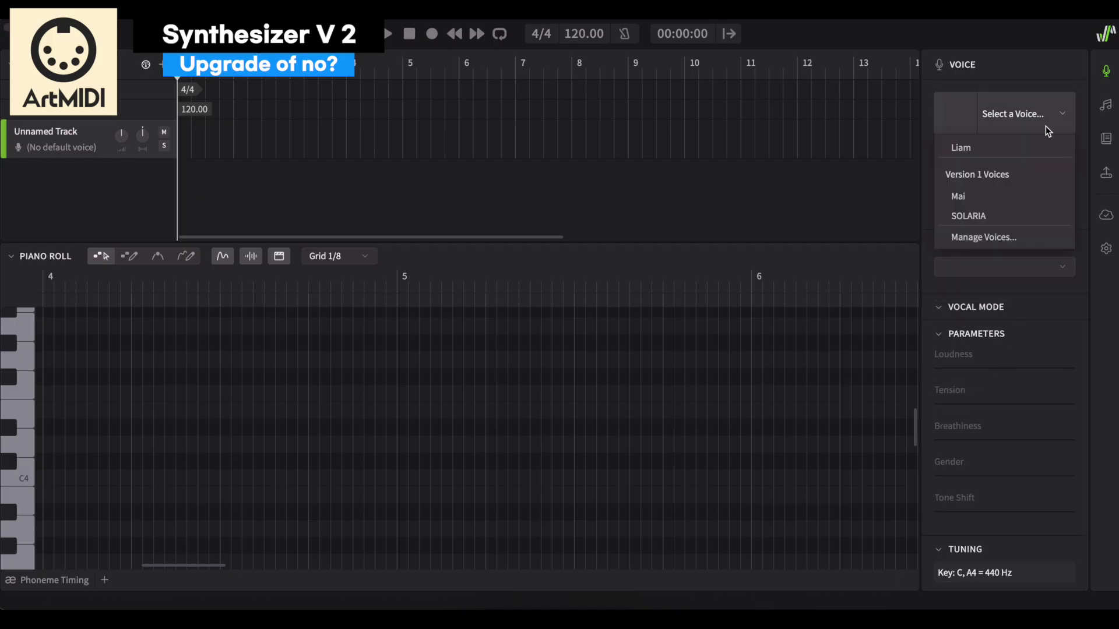
click(1024, 148)
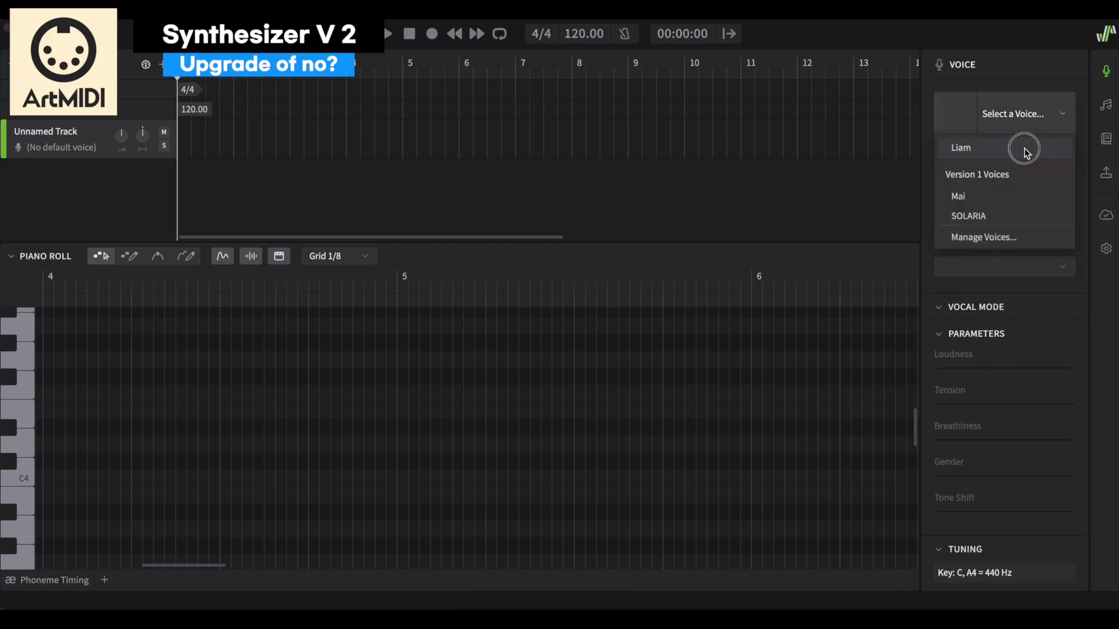
click(1056, 278)
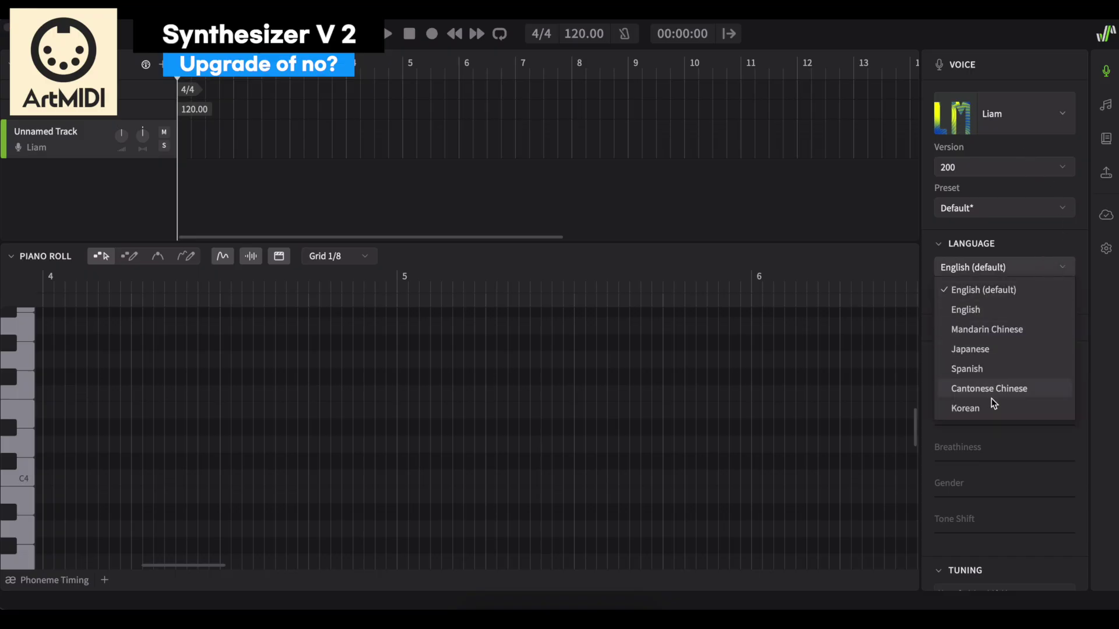
click(994, 413)
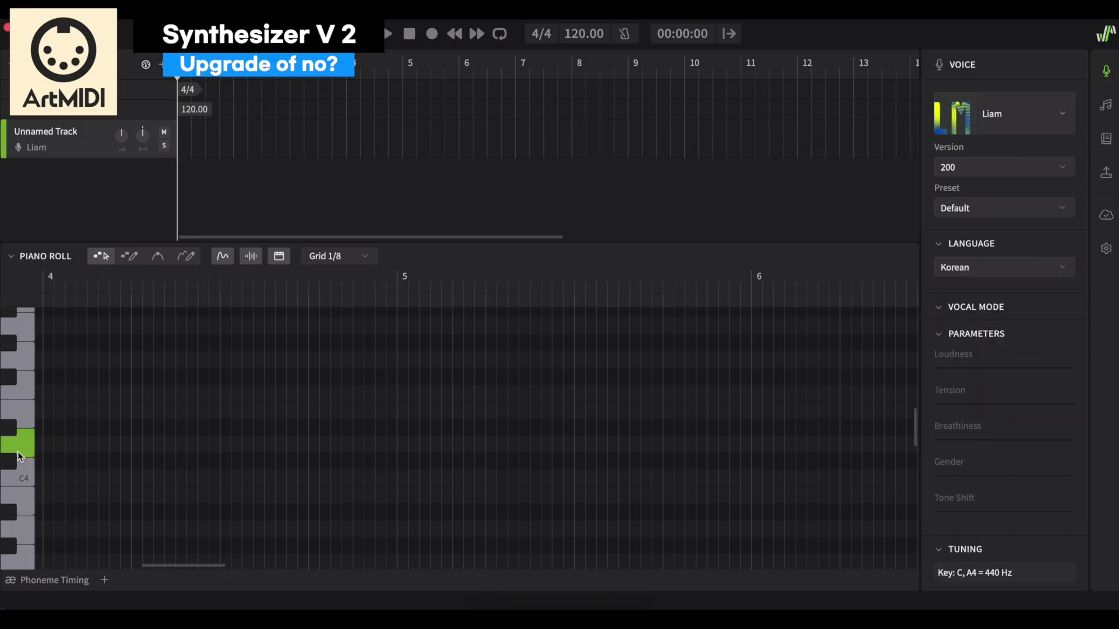
Draw five separate notes from measure 4 into measure 5, at D4, E4, F#4, E4 and C4.
click(129, 256)
click(82, 444)
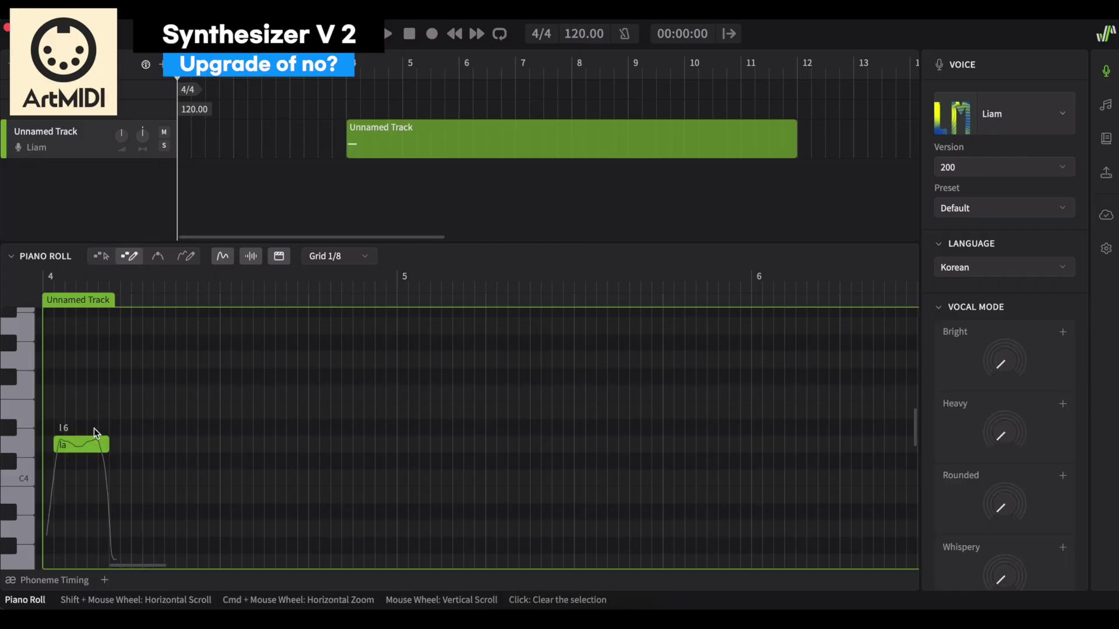
click(155, 410)
drag(225, 377, 285, 377)
drag(344, 411, 408, 411)
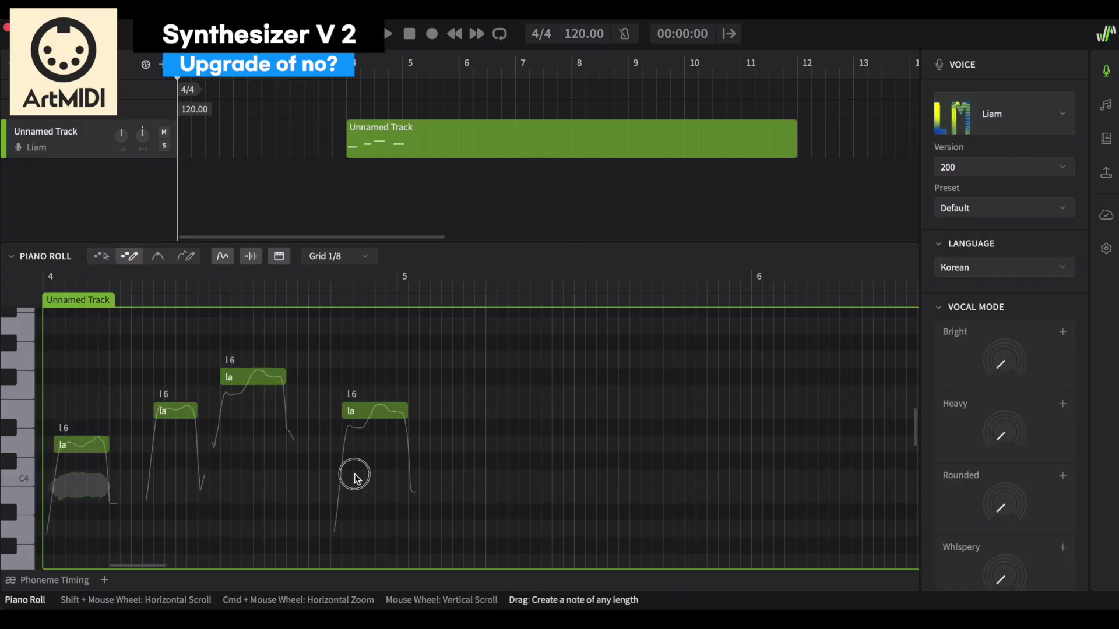
drag(354, 477, 501, 483)
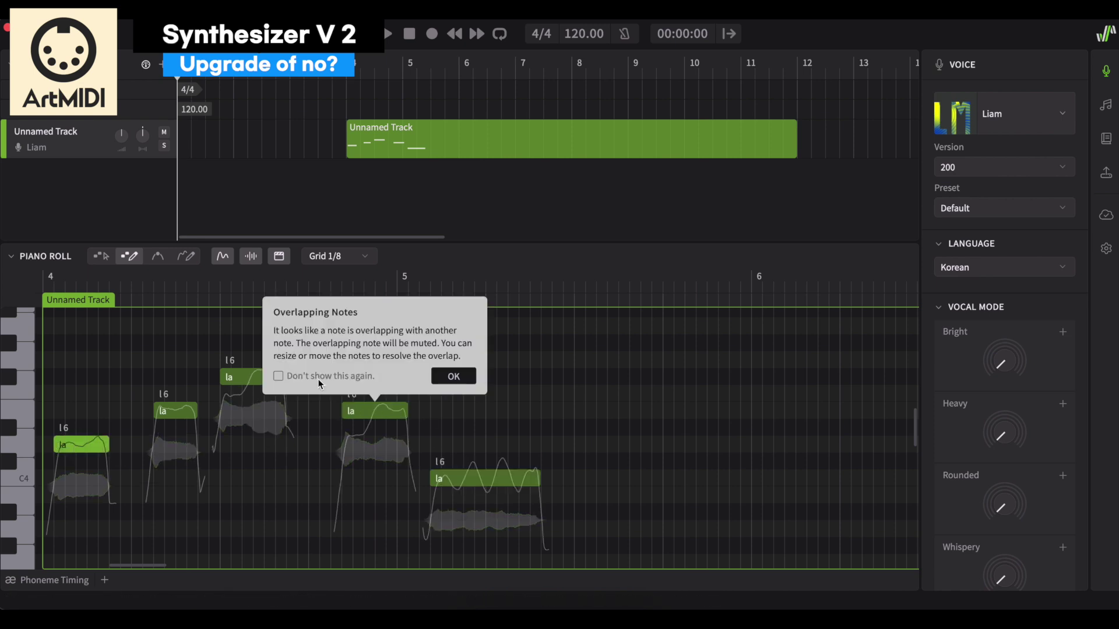
click(448, 376)
Set the lyrics of the five notes in order to 안, 녕, 하, 세 and 요.
double_click(70, 445)
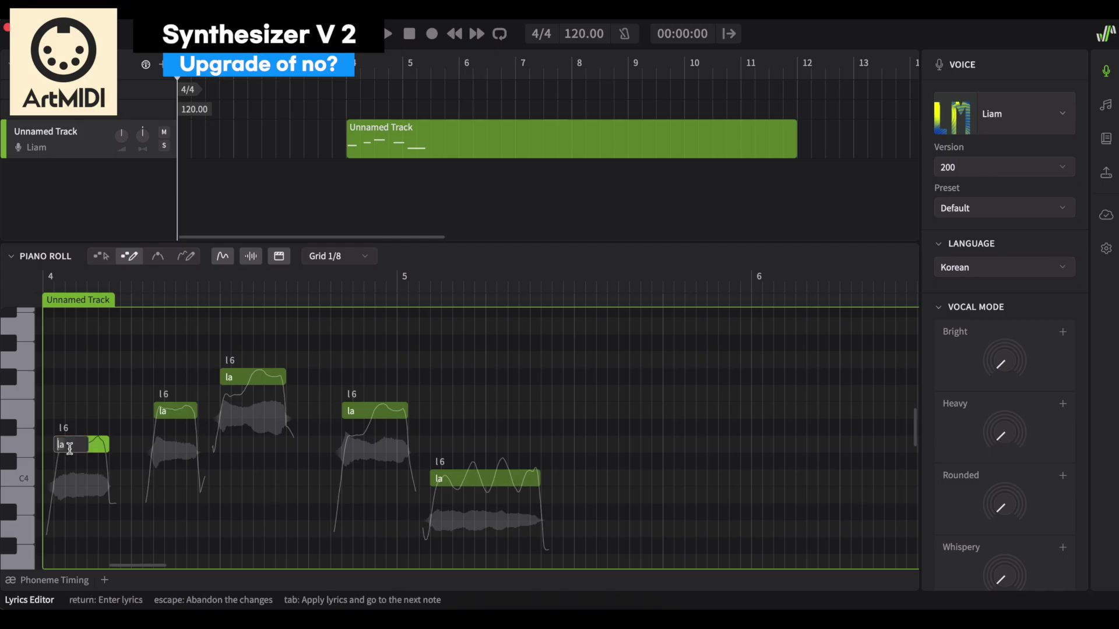
text(o)
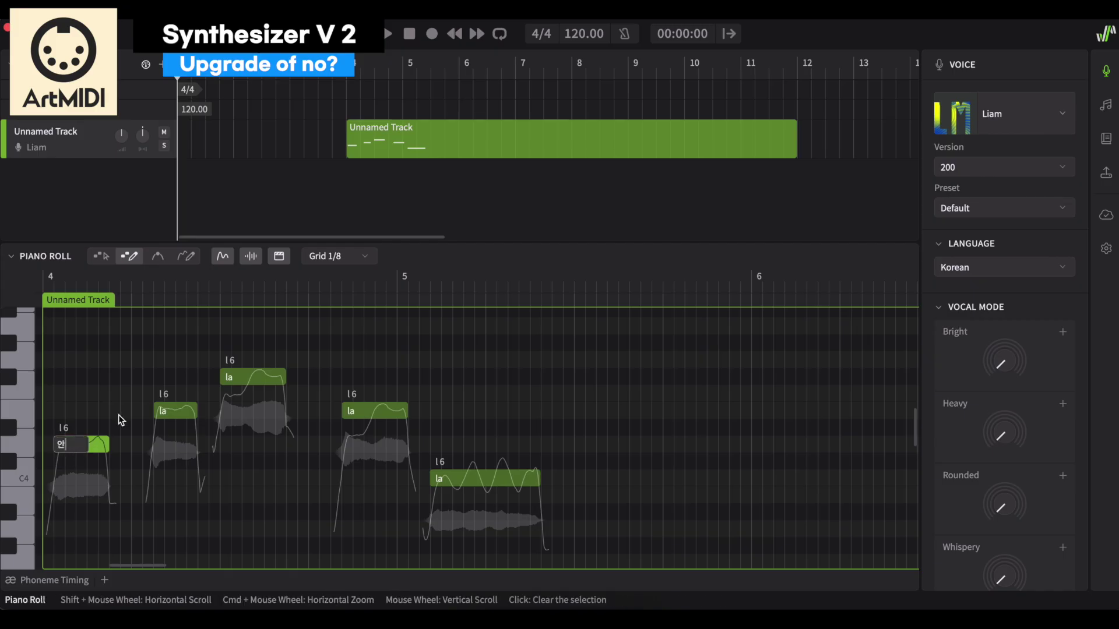
double_click(169, 411)
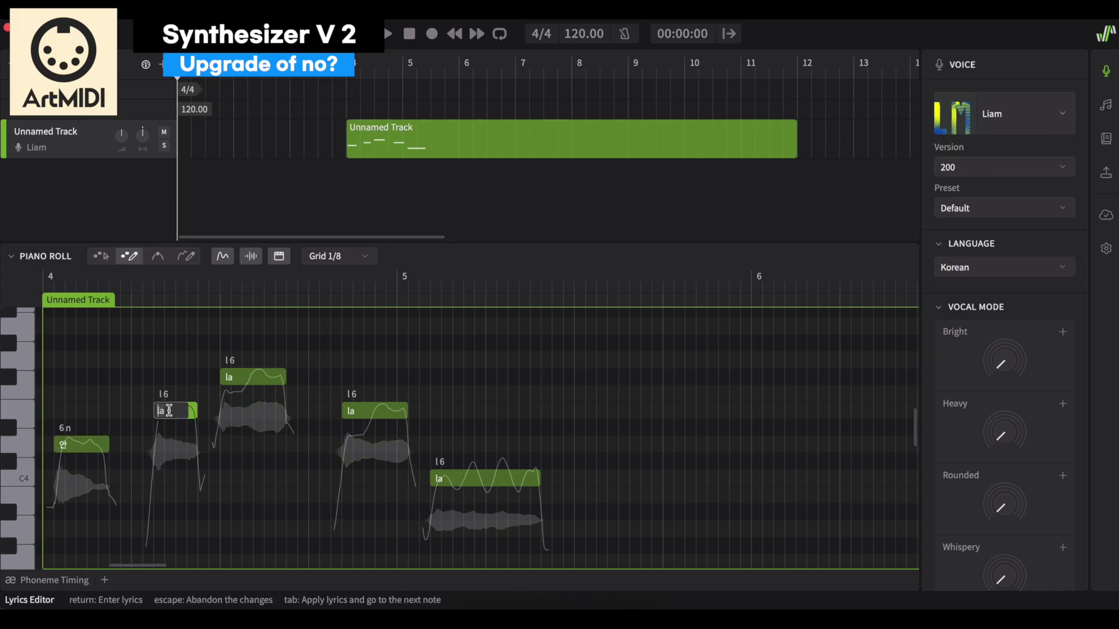
text(너)
key(Return)
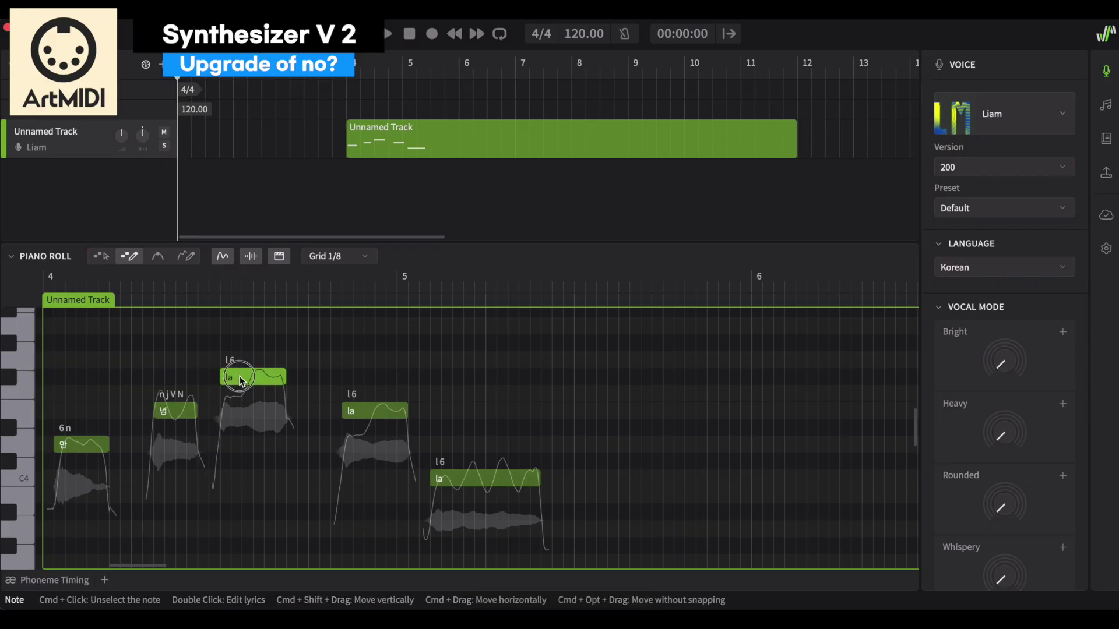
double_click(240, 376)
text(하)
key(Return)
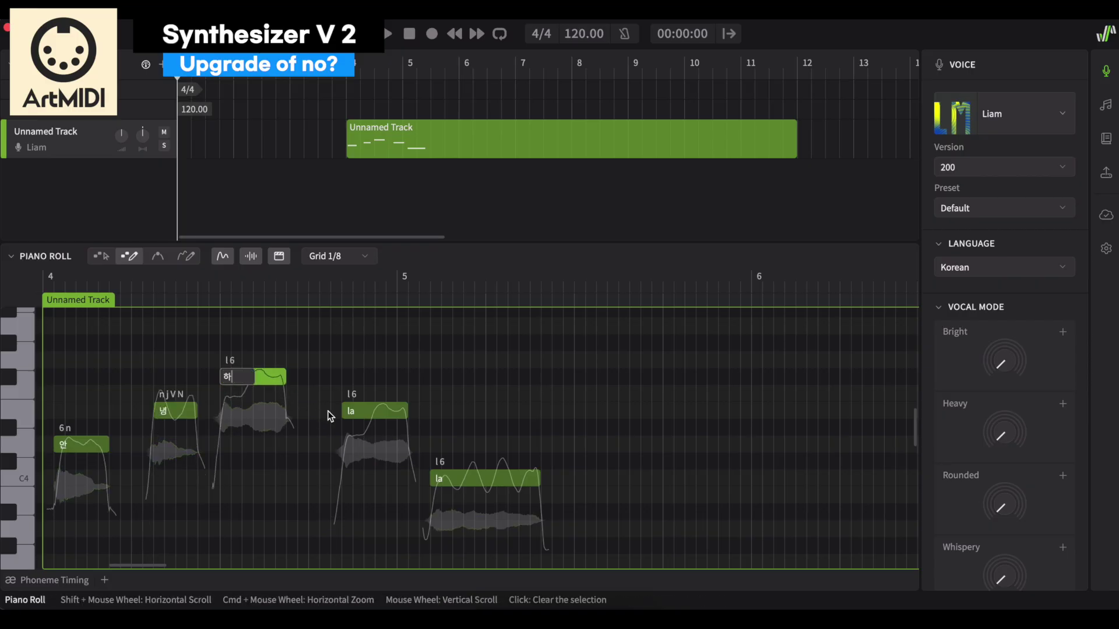
double_click(360, 411)
text(세)
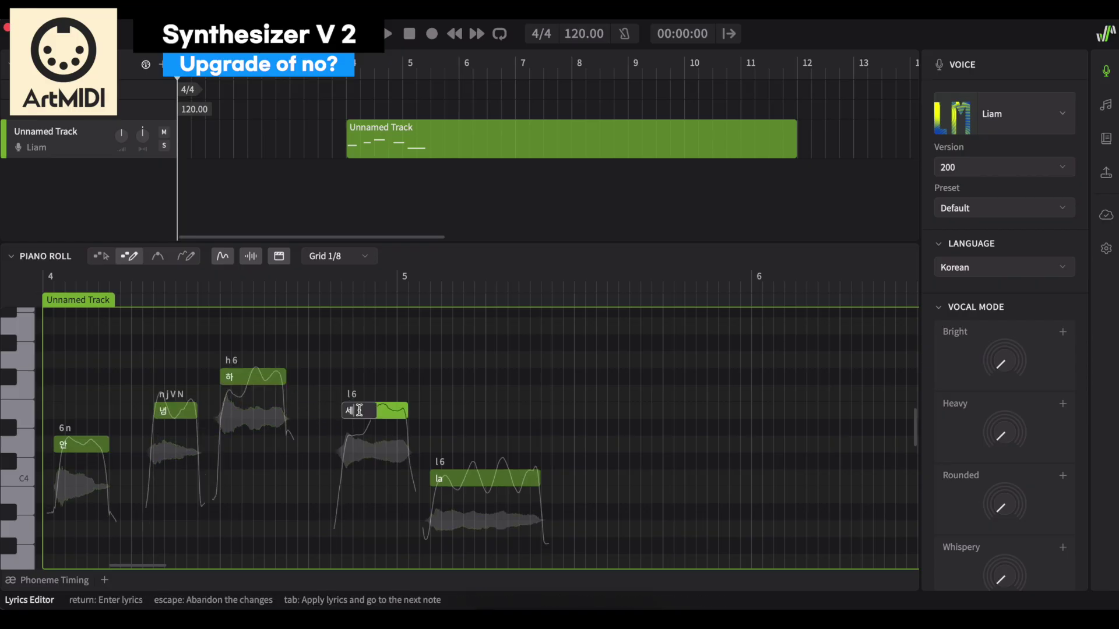
key(BackSpace)
double_click(443, 478)
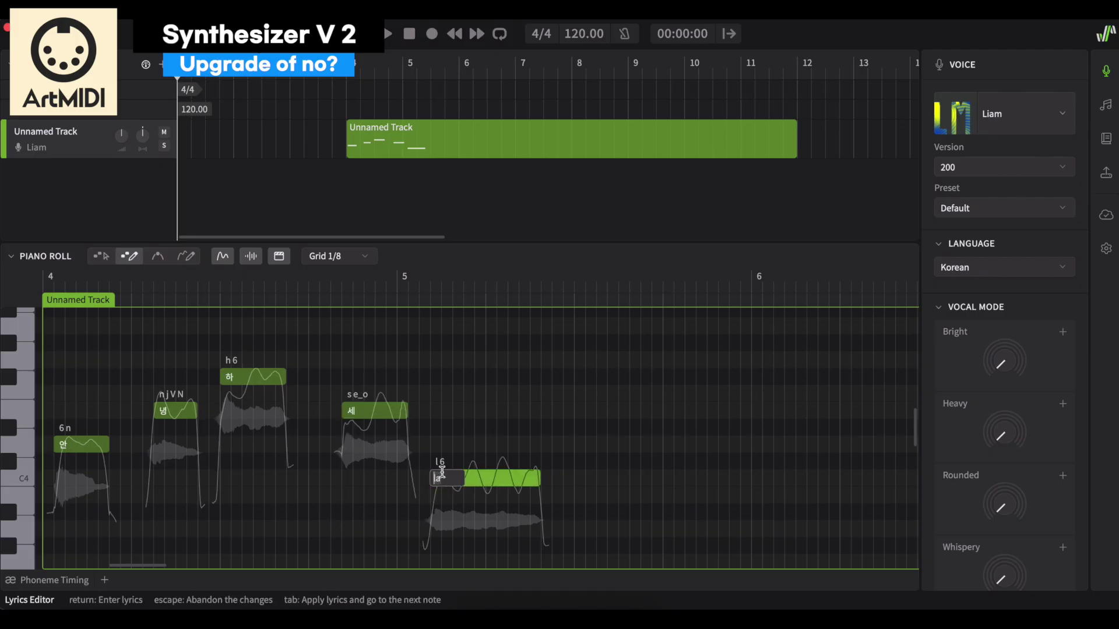
text(오)
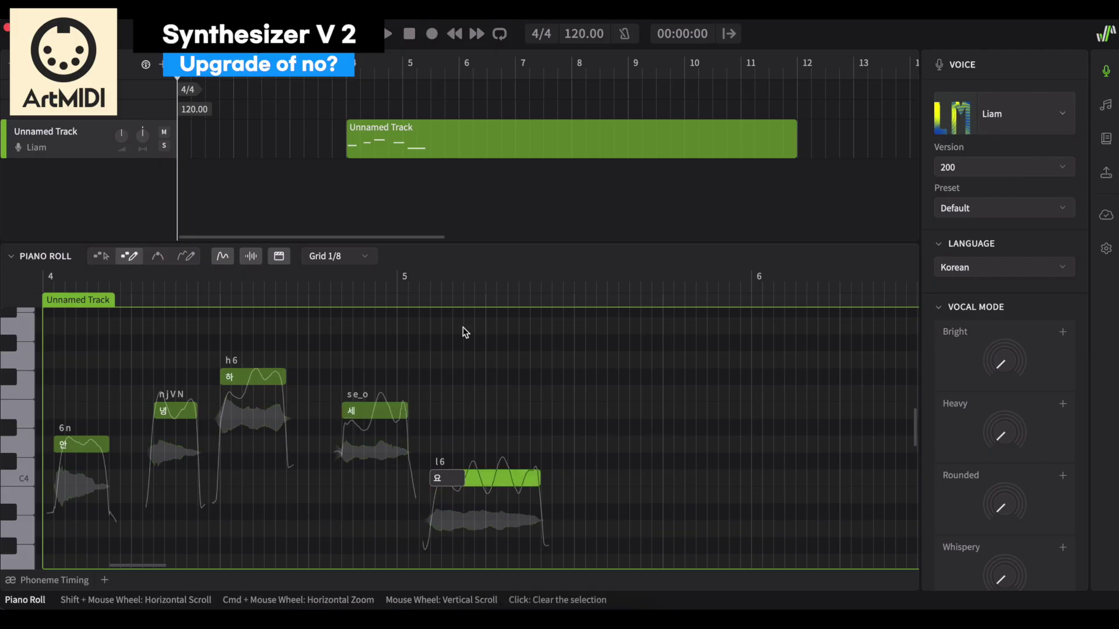
Play the sung phrase from the start of the timeline and delete its note group from the track.
click(454, 34)
click(388, 34)
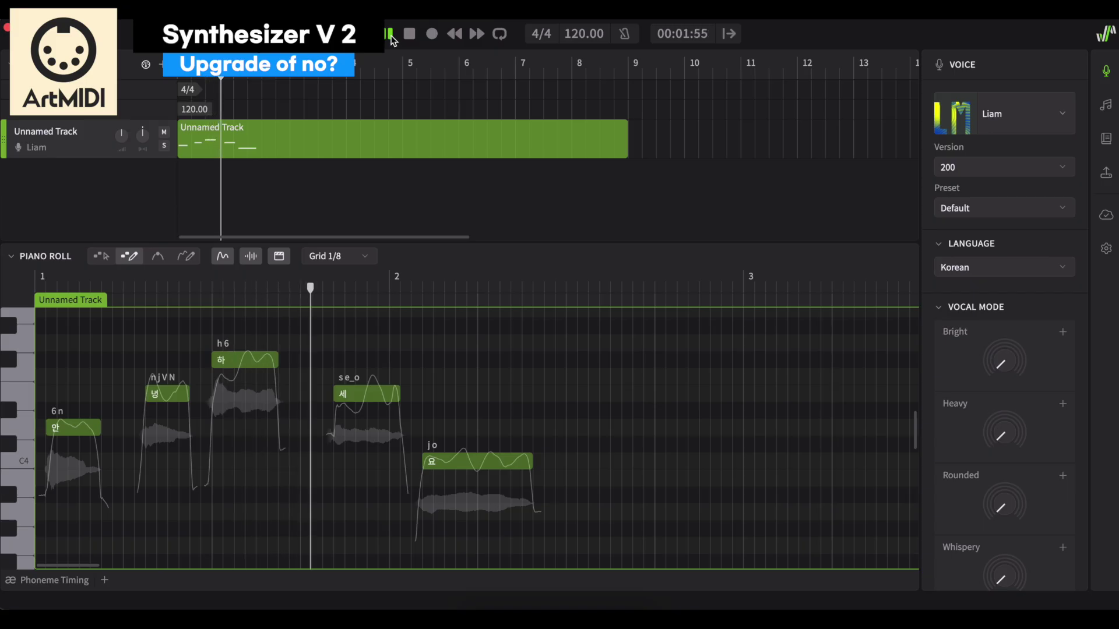
click(411, 34)
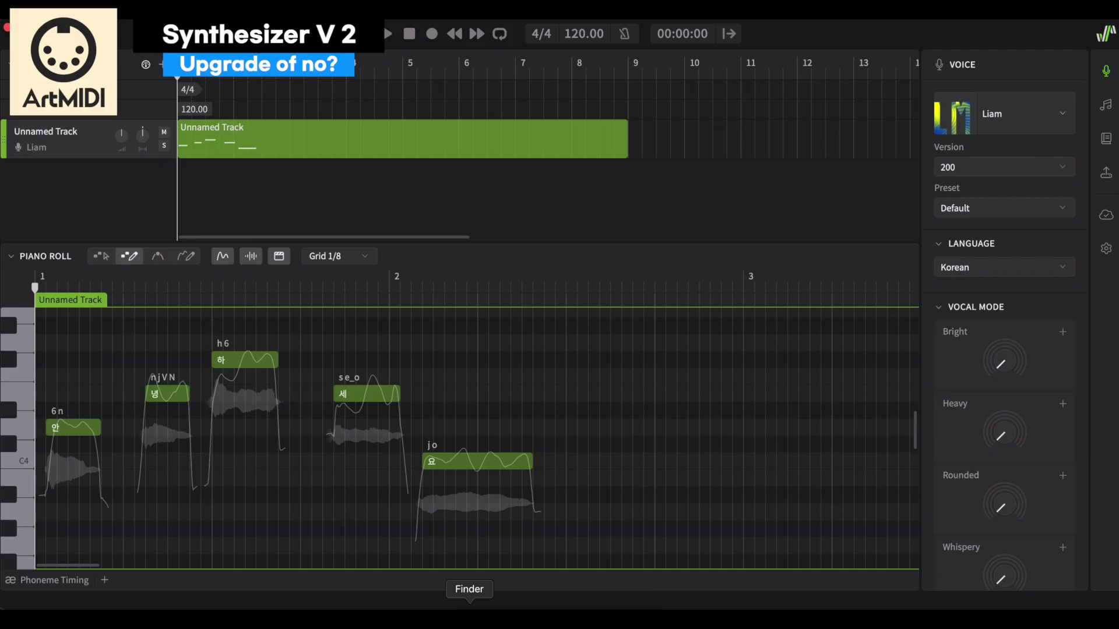
click(303, 140)
key(Delete)
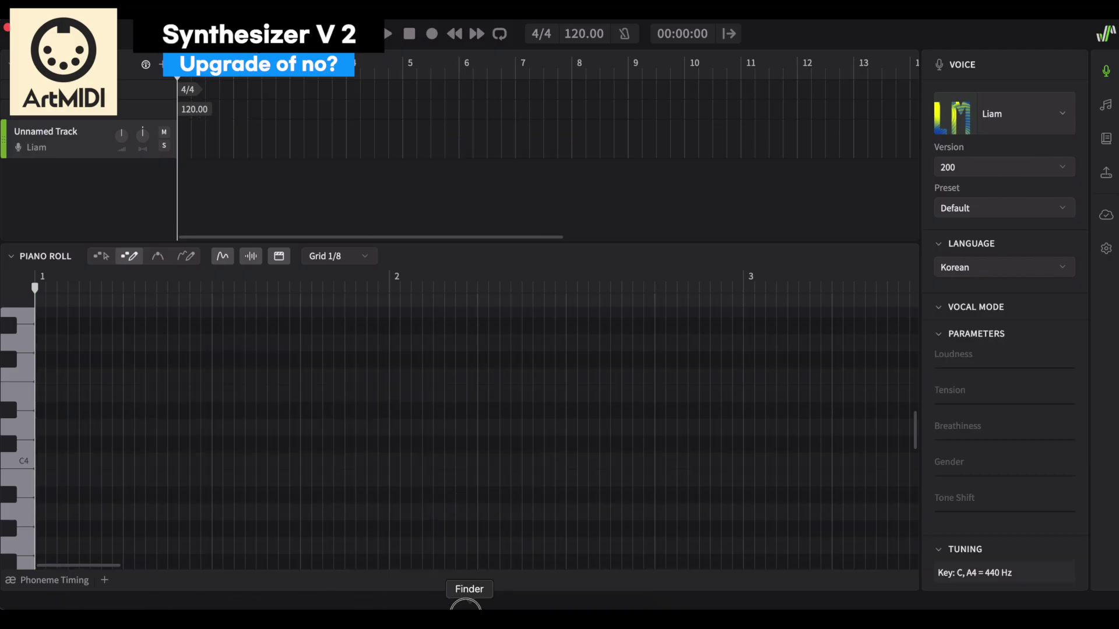
Import ssl18.wav from the Desktop as a new audio track and place that track above the Liam track.
click(469, 618)
drag(711, 106, 192, 203)
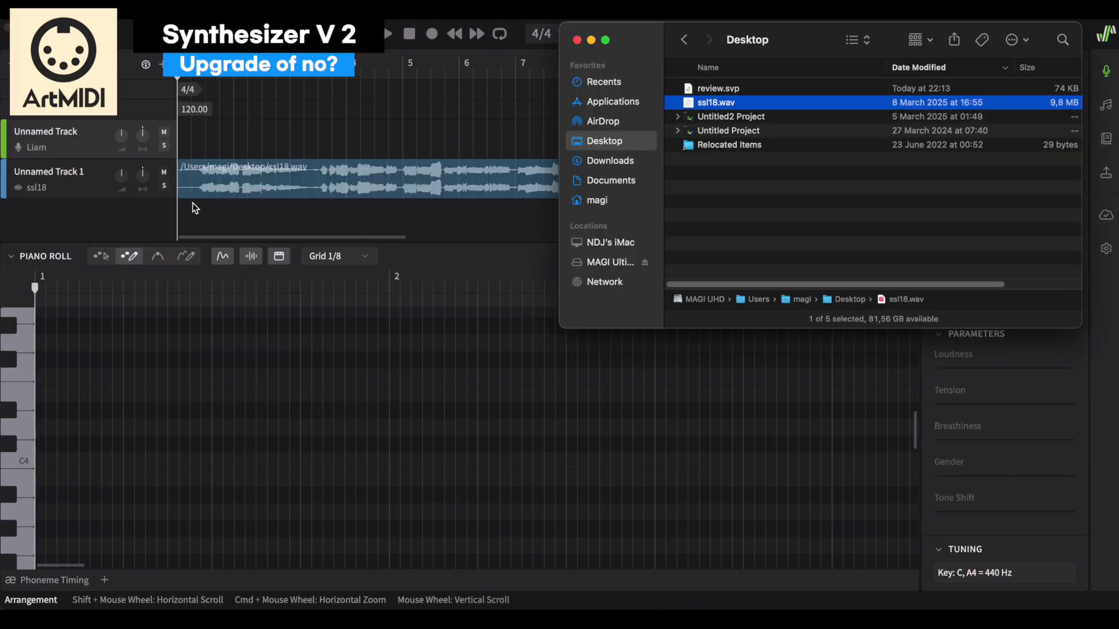
click(282, 182)
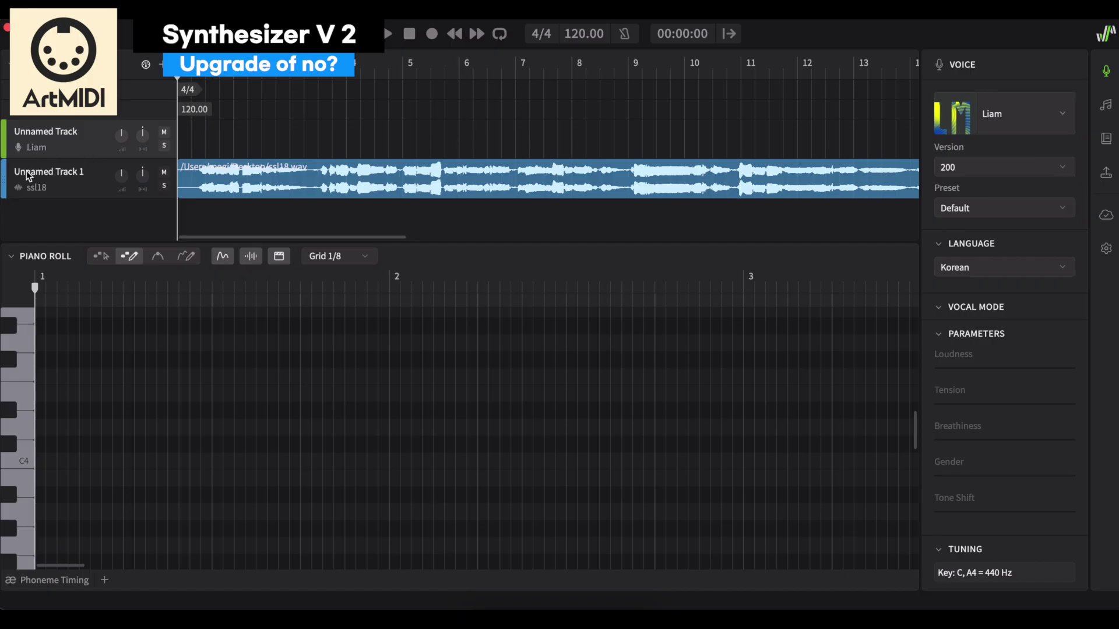
drag(9, 182, 12, 134)
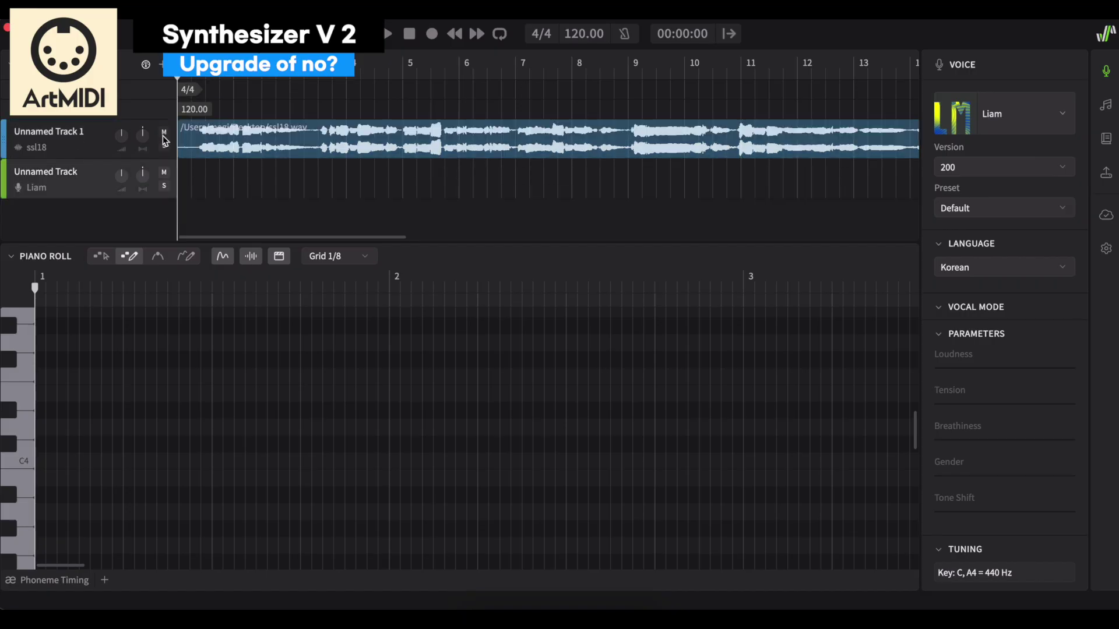
Lower the ssl18 audio track's volume to -3.6 dB and listen to the opening of the recording.
drag(121, 135, 120, 146)
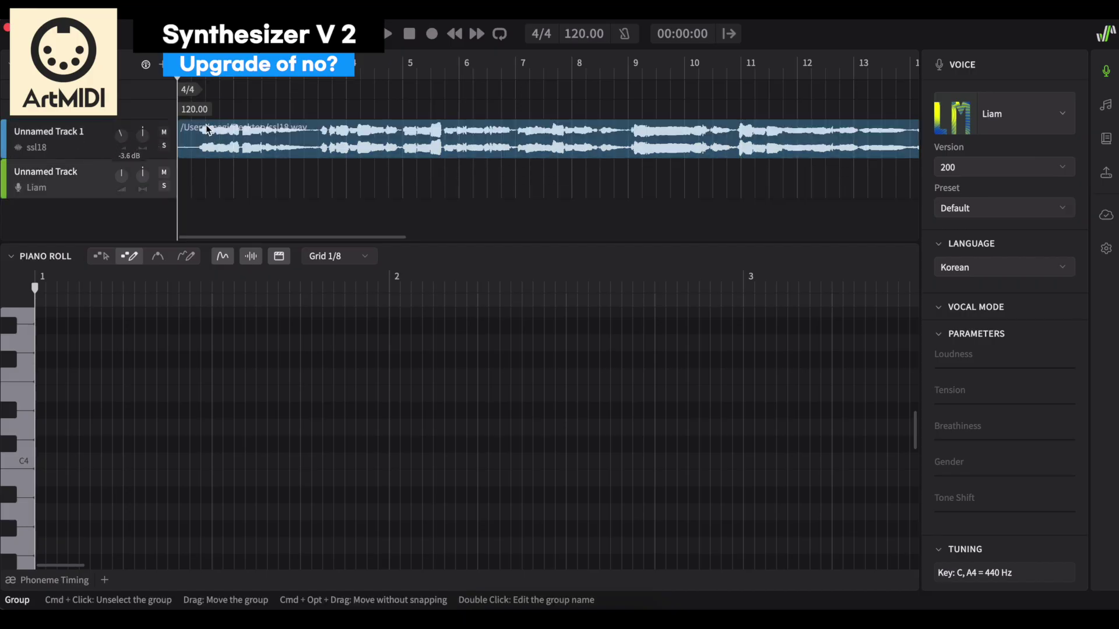
key(space)
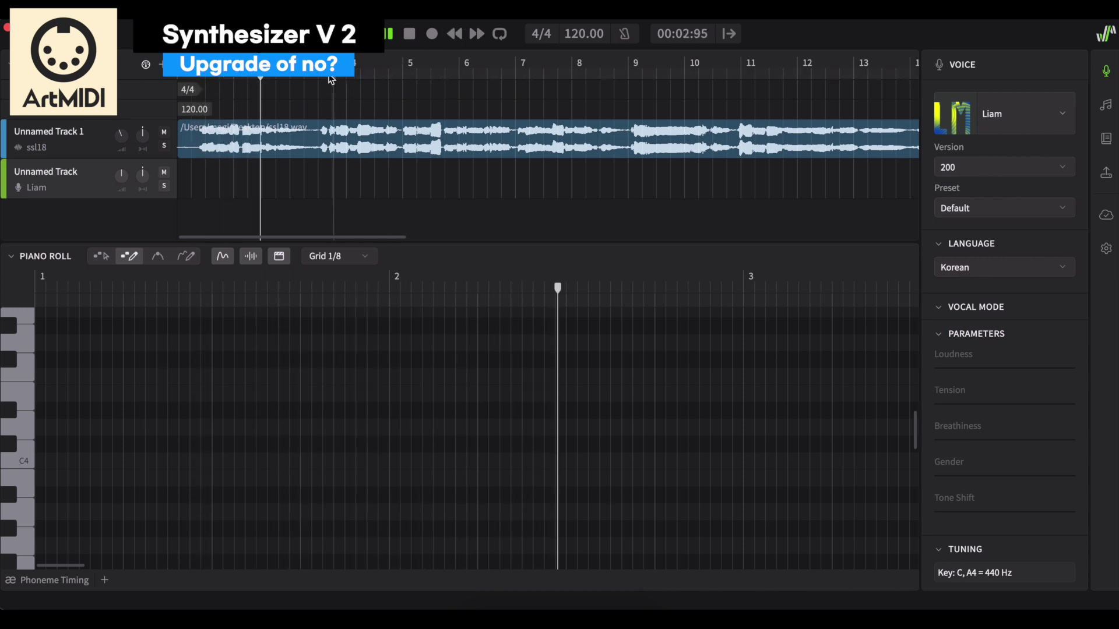
click(412, 34)
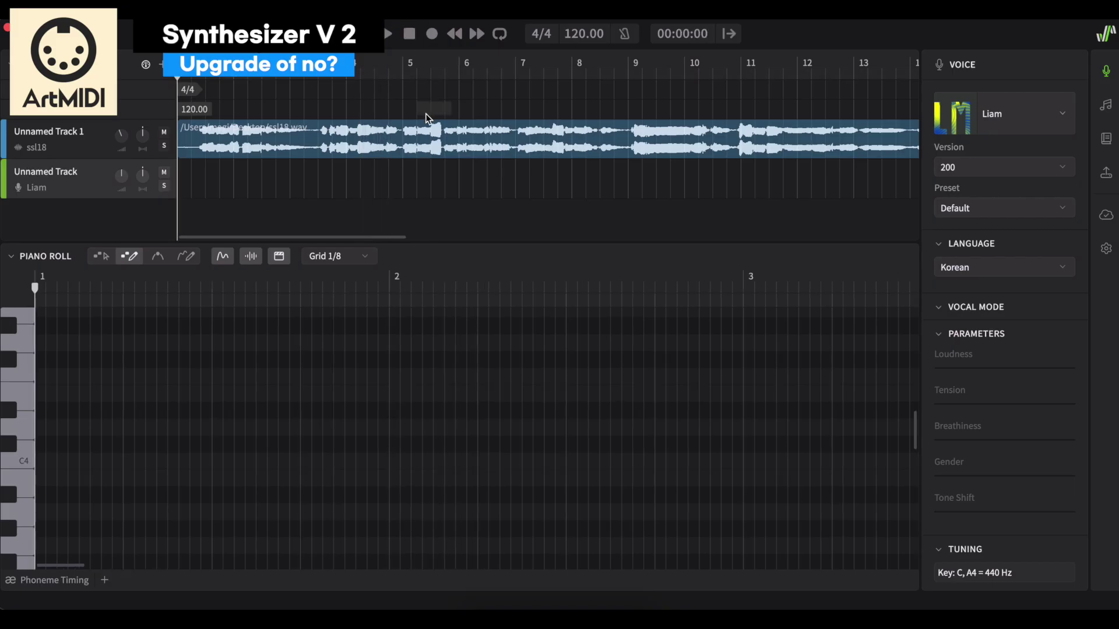
Extract notes from the ssl18 audio clip, keeping 100% note detection sensitivity and automatic language detection.
right_click(422, 133)
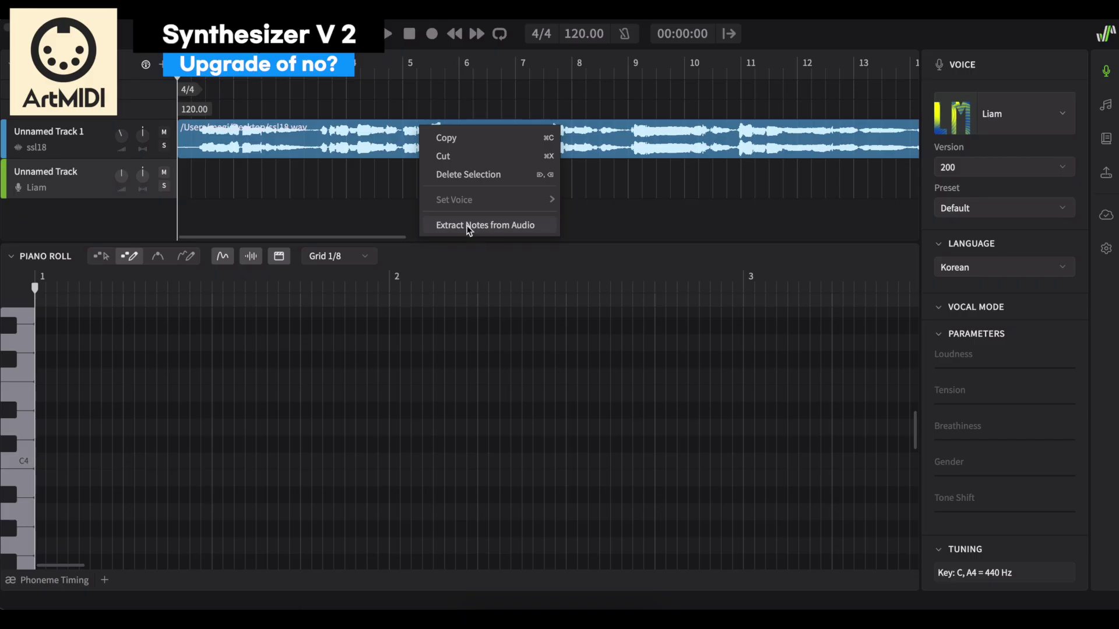
click(500, 233)
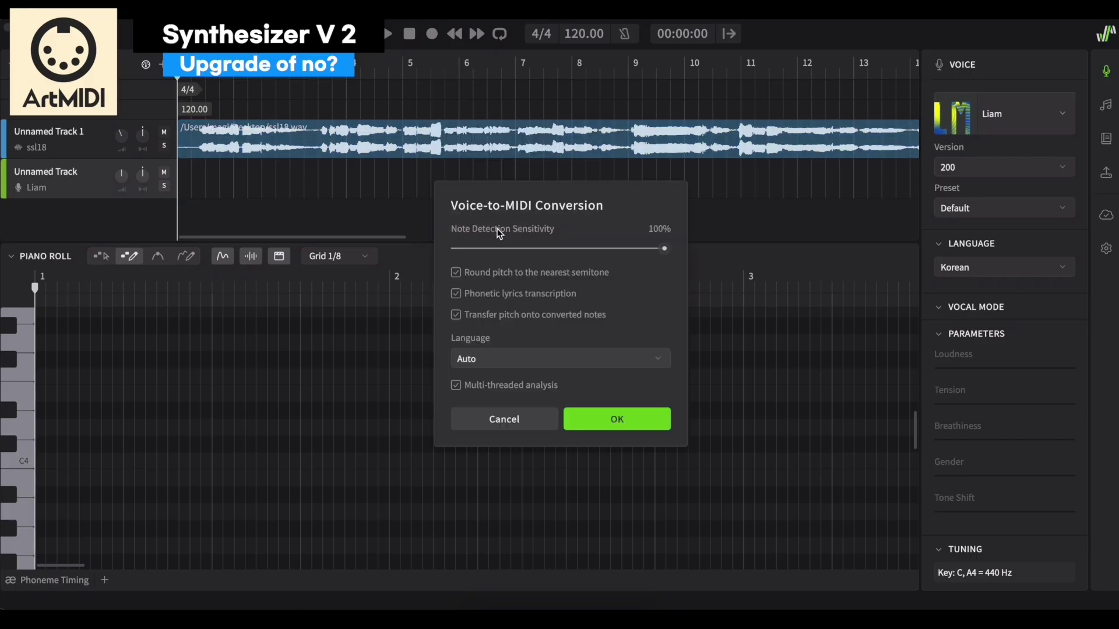
click(632, 413)
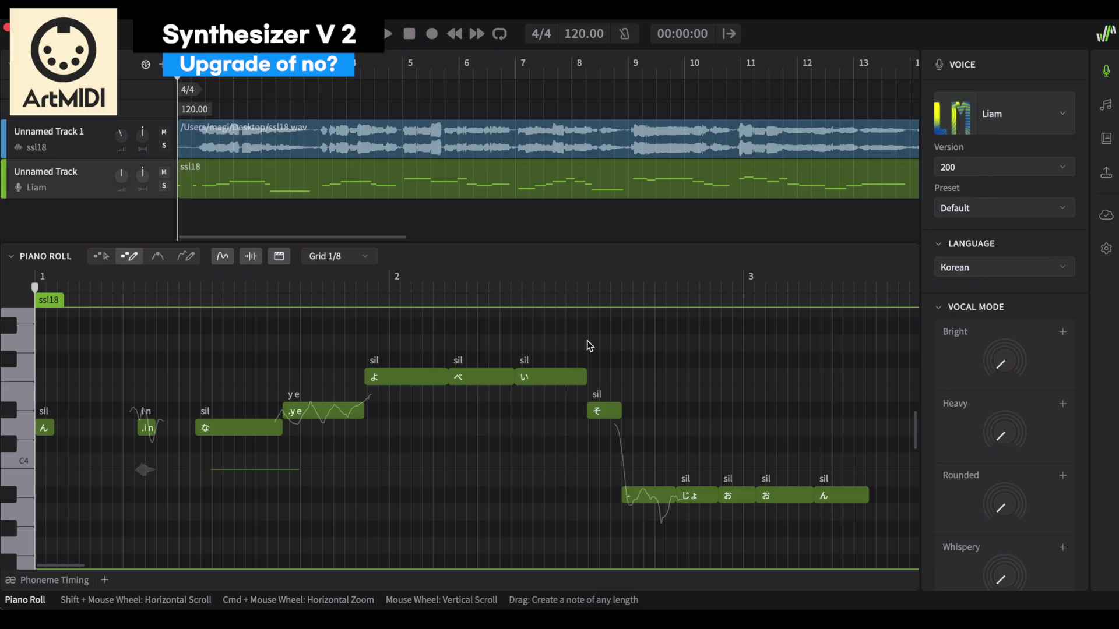
Delete the stray ん note at the very start of the extracted notes.
click(53, 429)
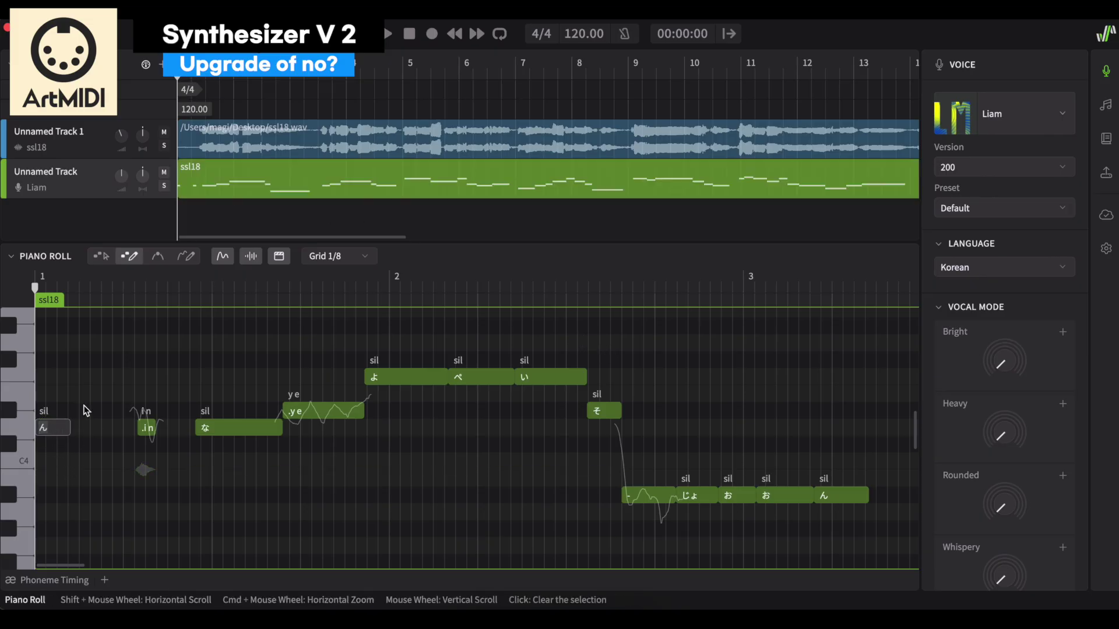
right_click(47, 428)
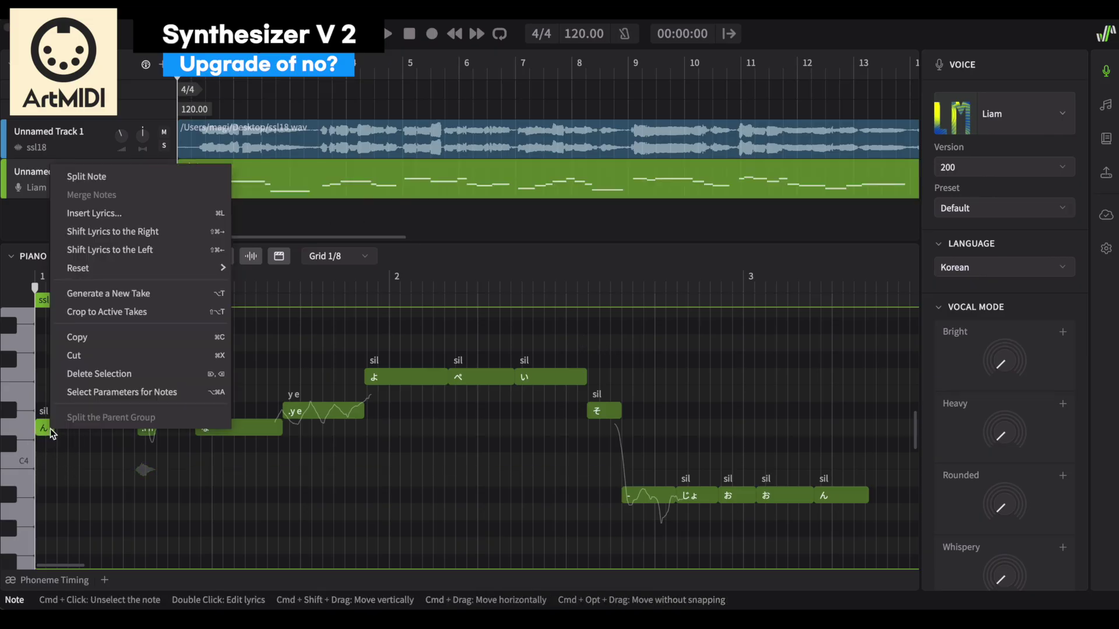
click(93, 371)
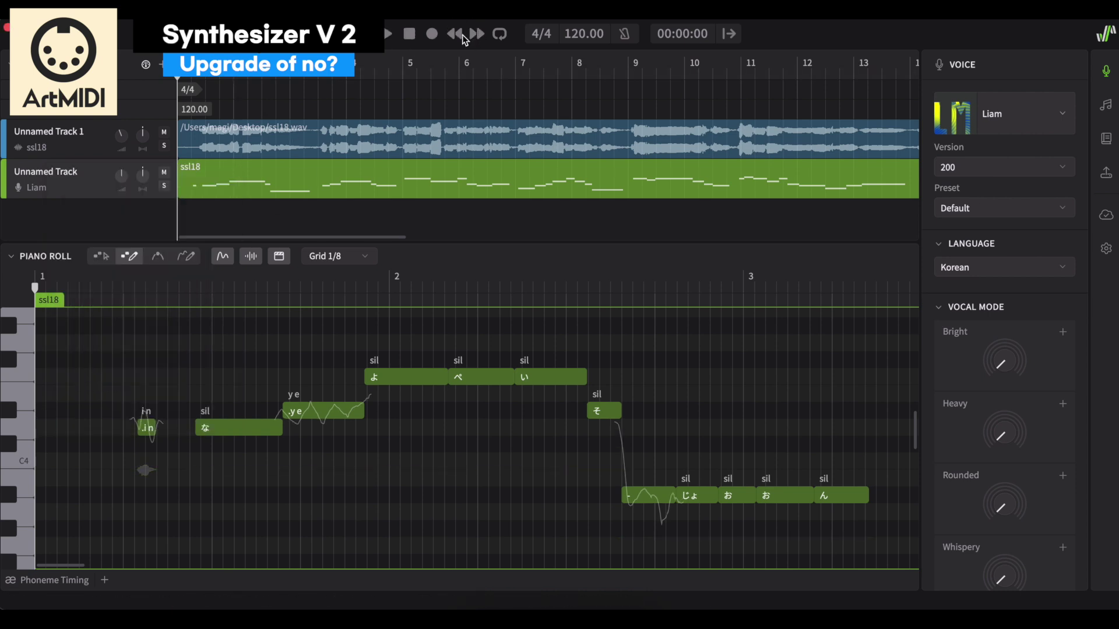
Mute the ssl18 audio track and lower the Liam track's volume.
click(165, 134)
mouse_move(130, 180)
mouse_down()
mouse_move(120, 192)
mouse_move(133, 195)
mouse_up()
Set the Liam voice's language to Japanese and listen to the extracted notes from the beginning.
click(985, 268)
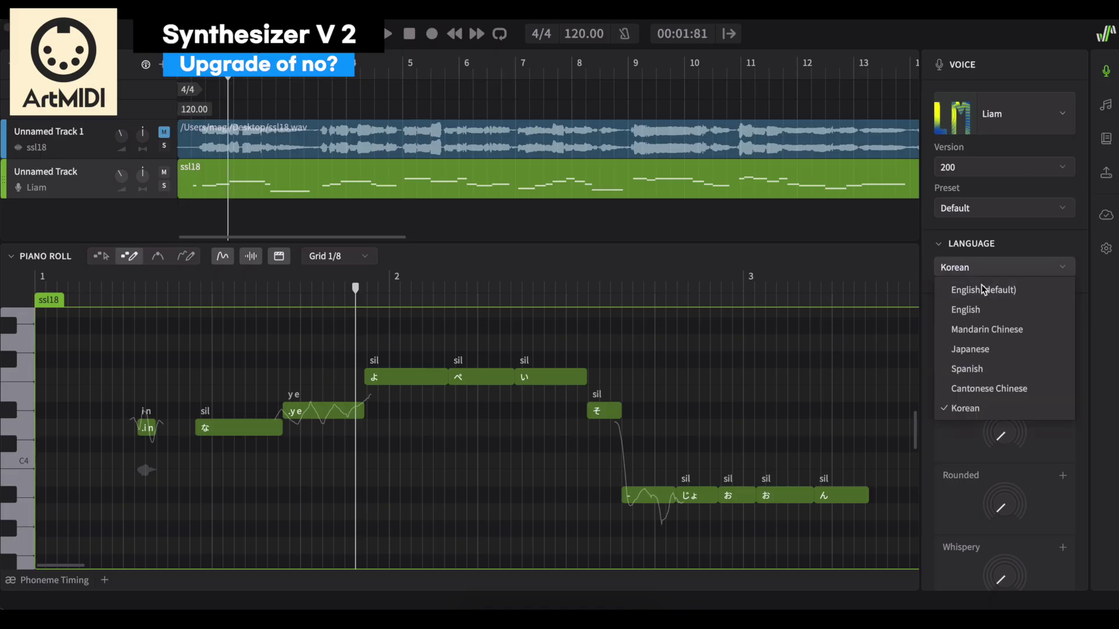
click(1000, 348)
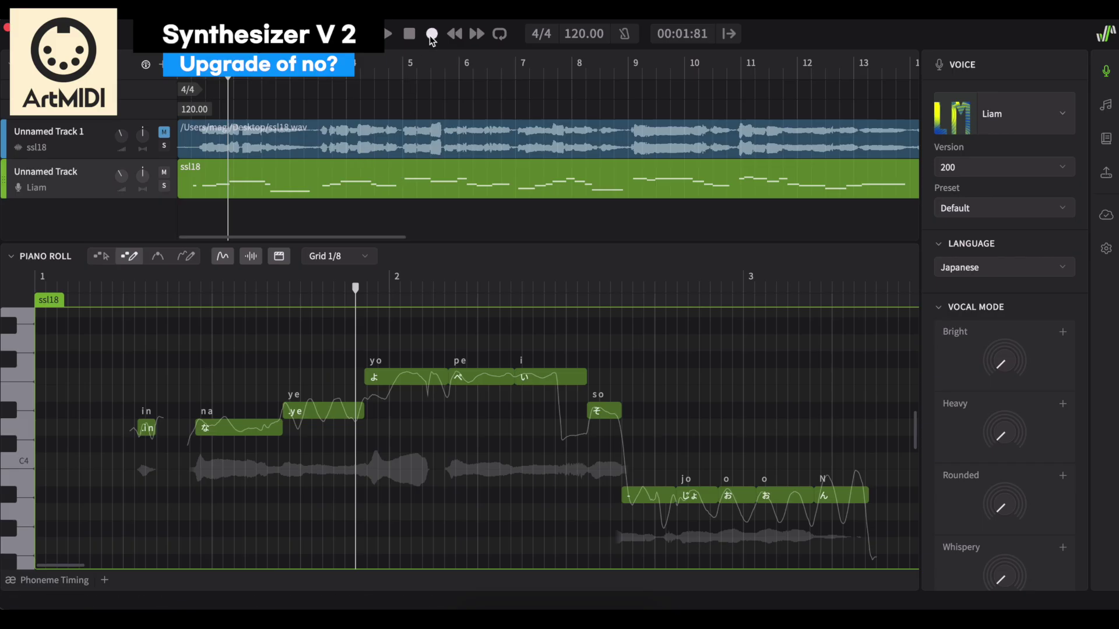
click(454, 35)
key(space)
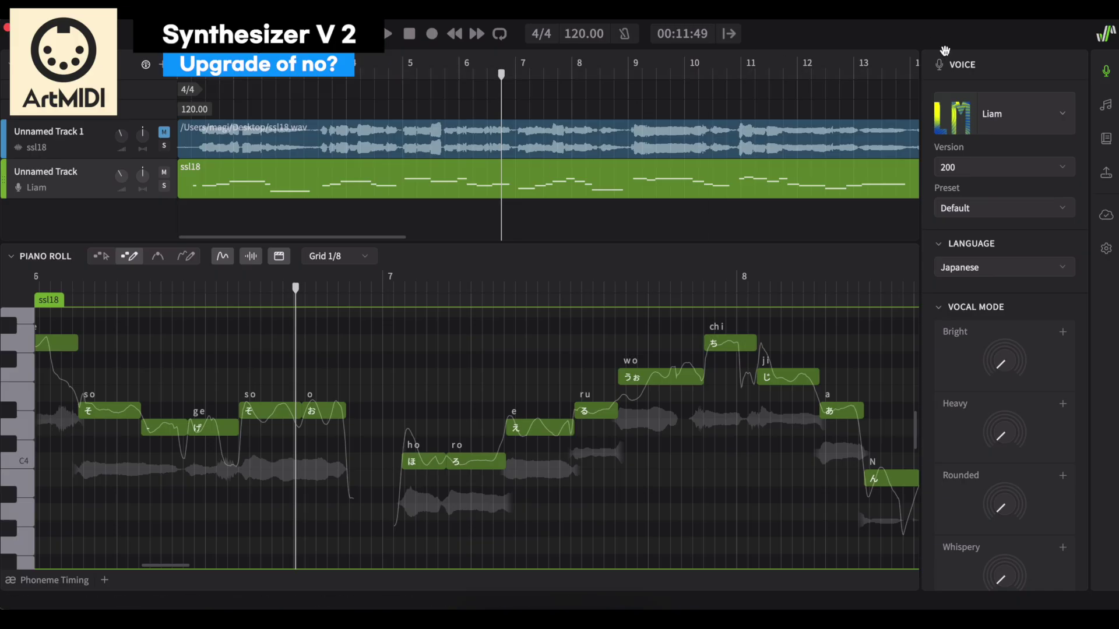
Switch the extracted vocal's voice to SOLARIA and return the playhead to the start of the song.
click(1062, 114)
click(1013, 218)
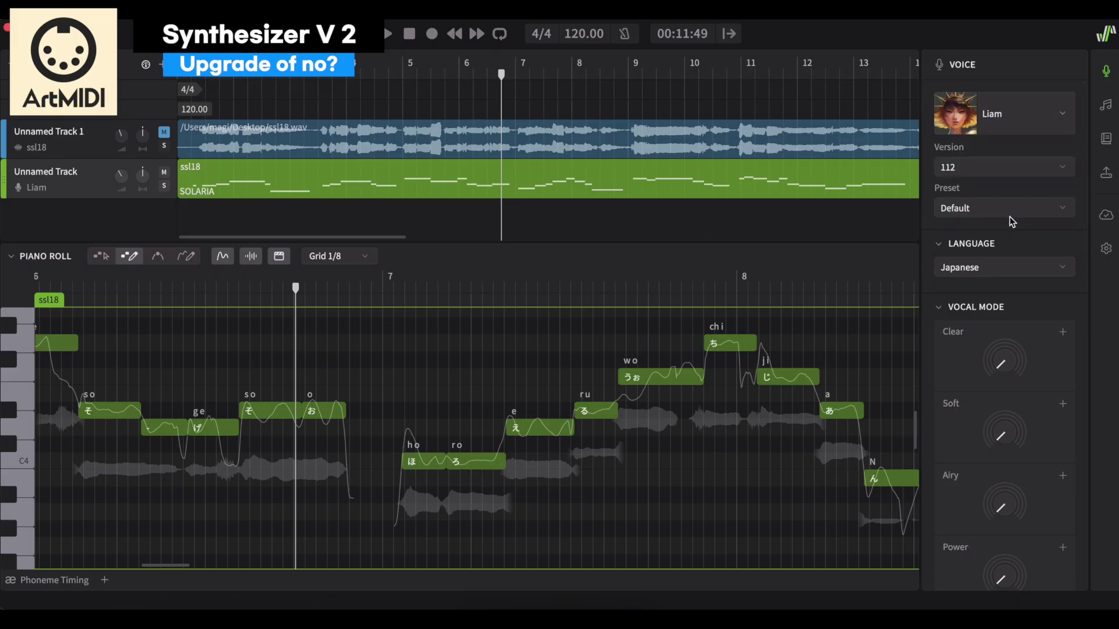
click(291, 79)
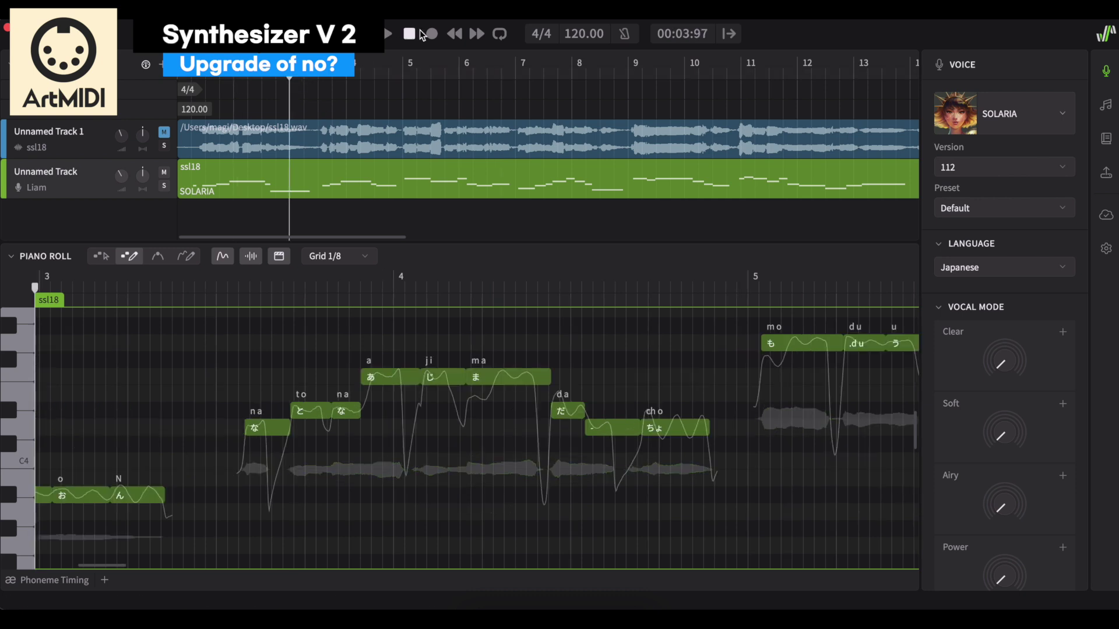
click(454, 33)
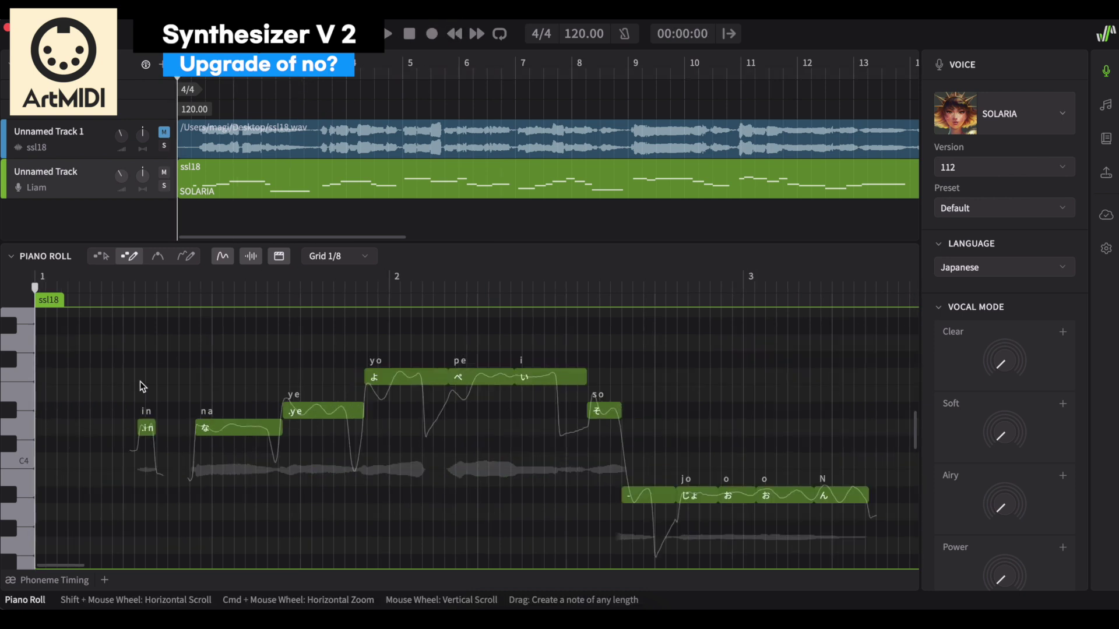
Delete the stray .in note at the start of the ssl18 notes and listen to the opening phrases with SOLARIA.
right_click(154, 432)
click(204, 371)
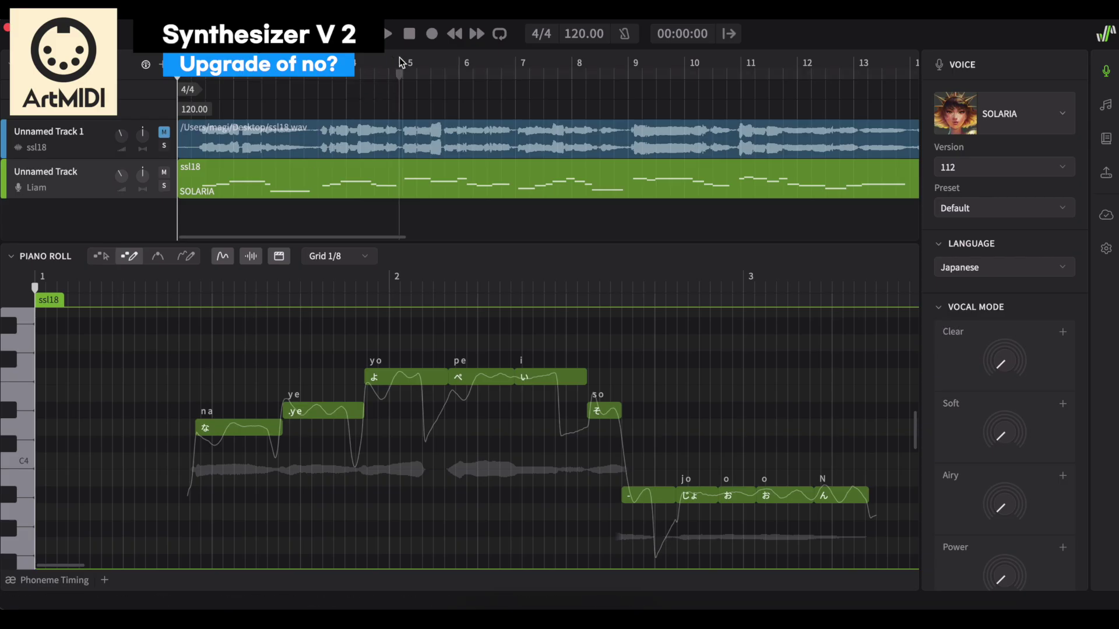
click(389, 36)
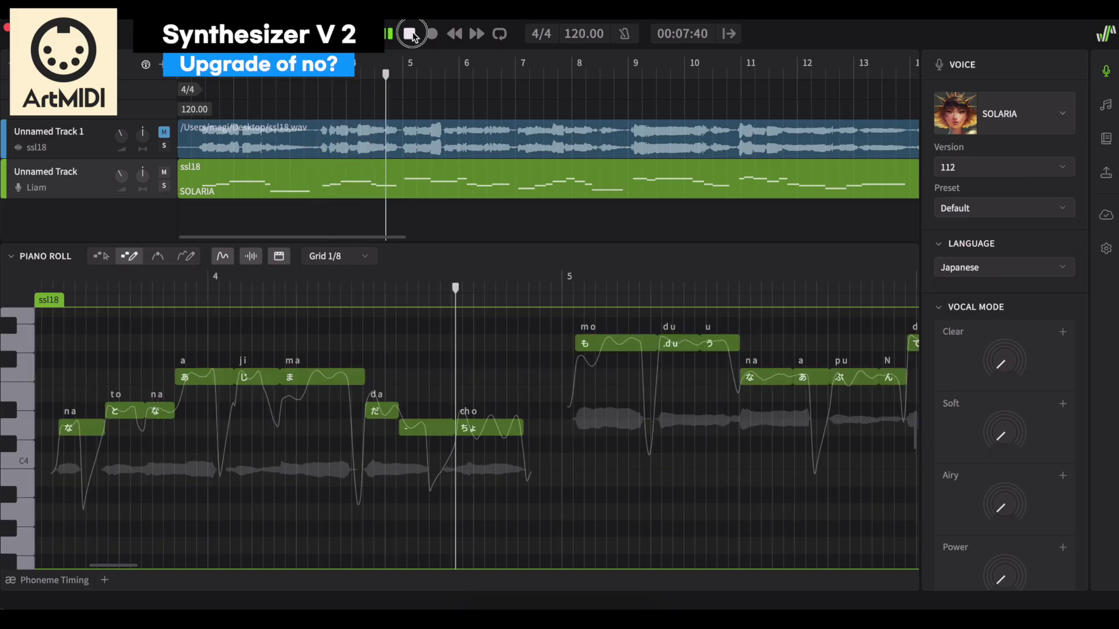
click(410, 35)
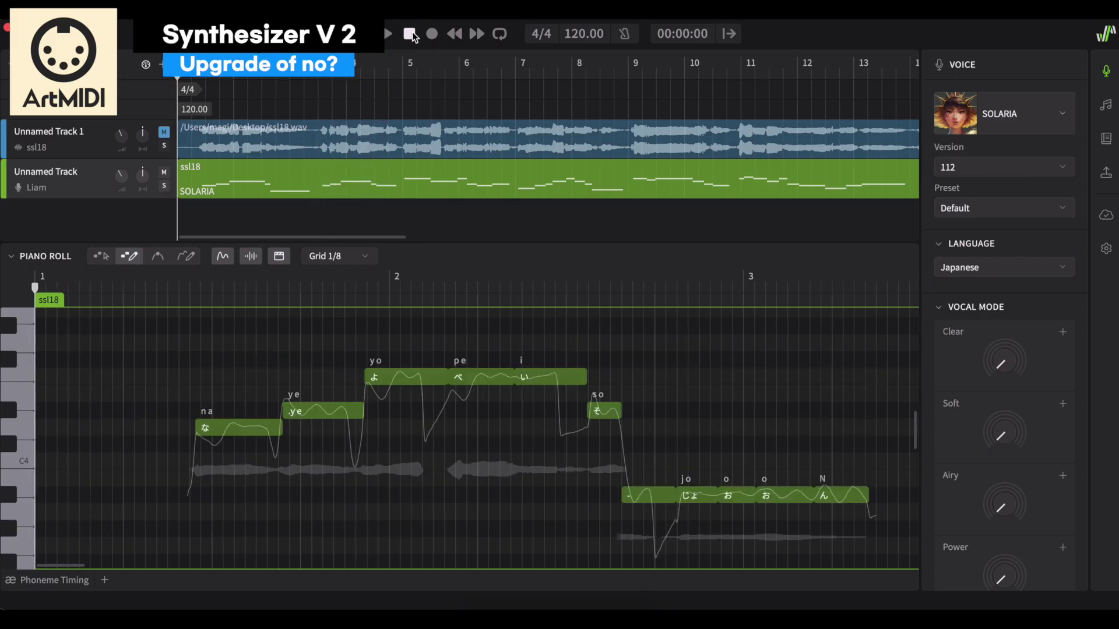
Switch the voice to Mai and listen to the opening phrases from the beginning.
click(1007, 122)
click(991, 193)
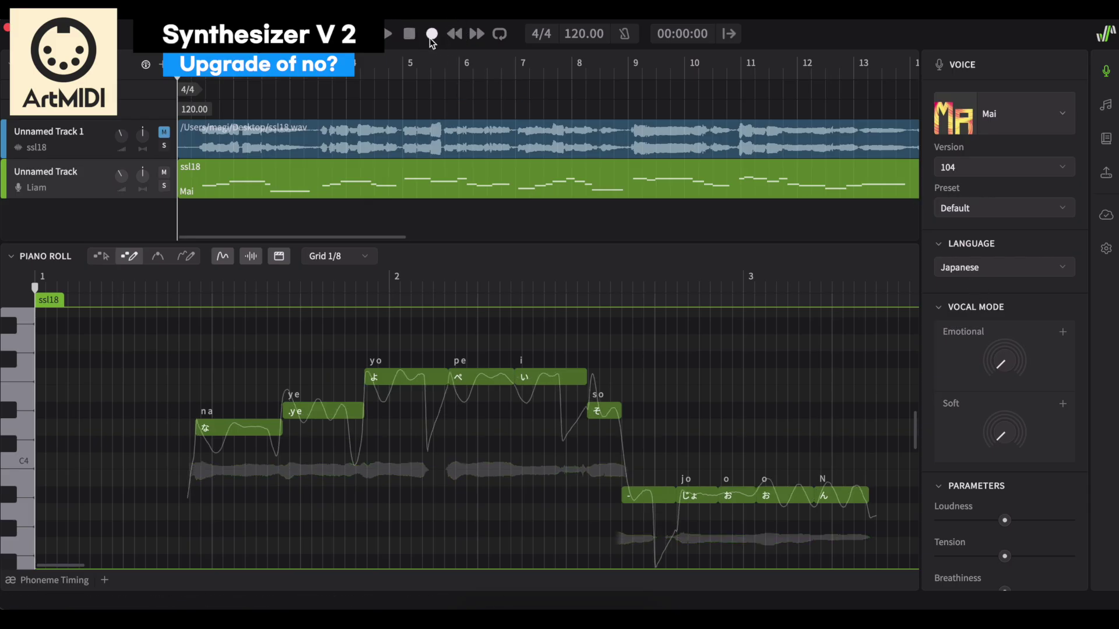
click(387, 35)
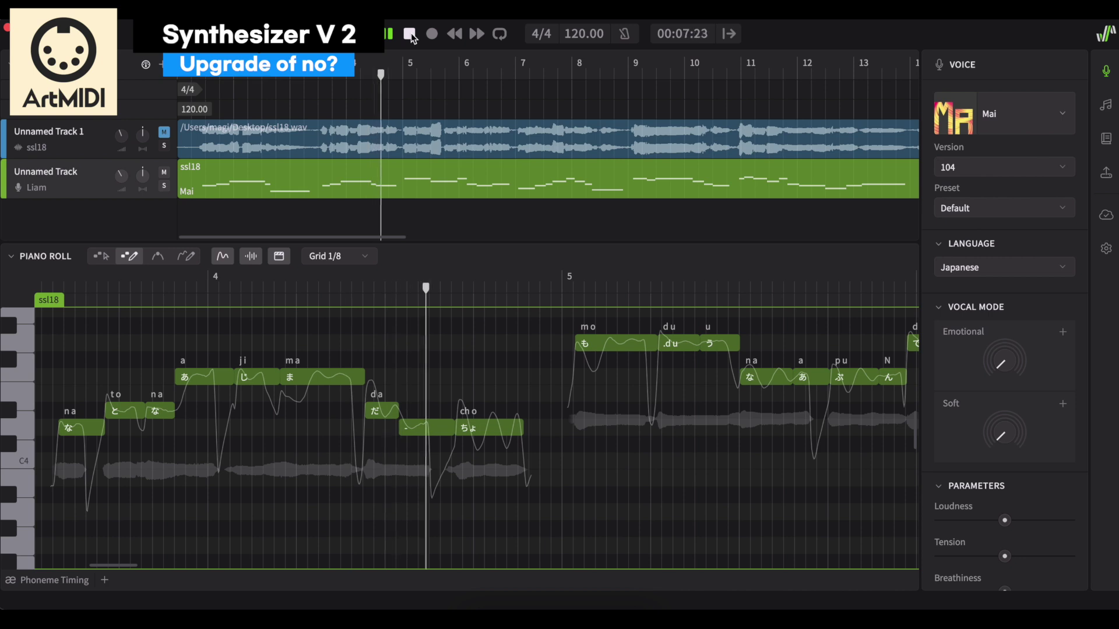
click(410, 35)
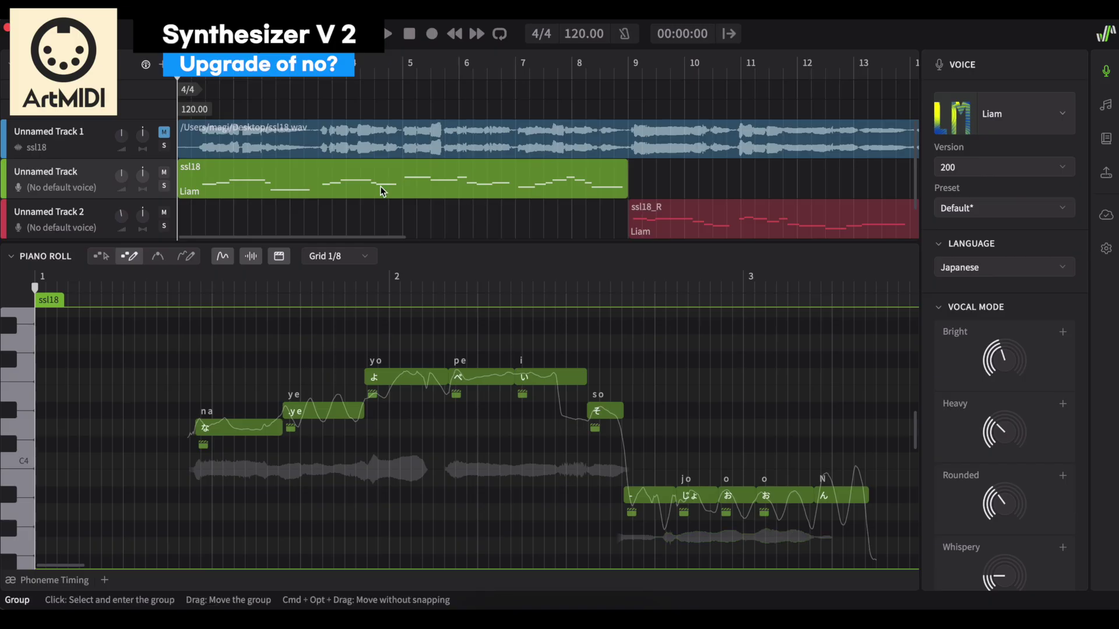
Examine and compare the vocal mode settings, from Bright to Hoarse, of the ssl18 and ssl18_R groups.
scroll(958, 367, down, 4)
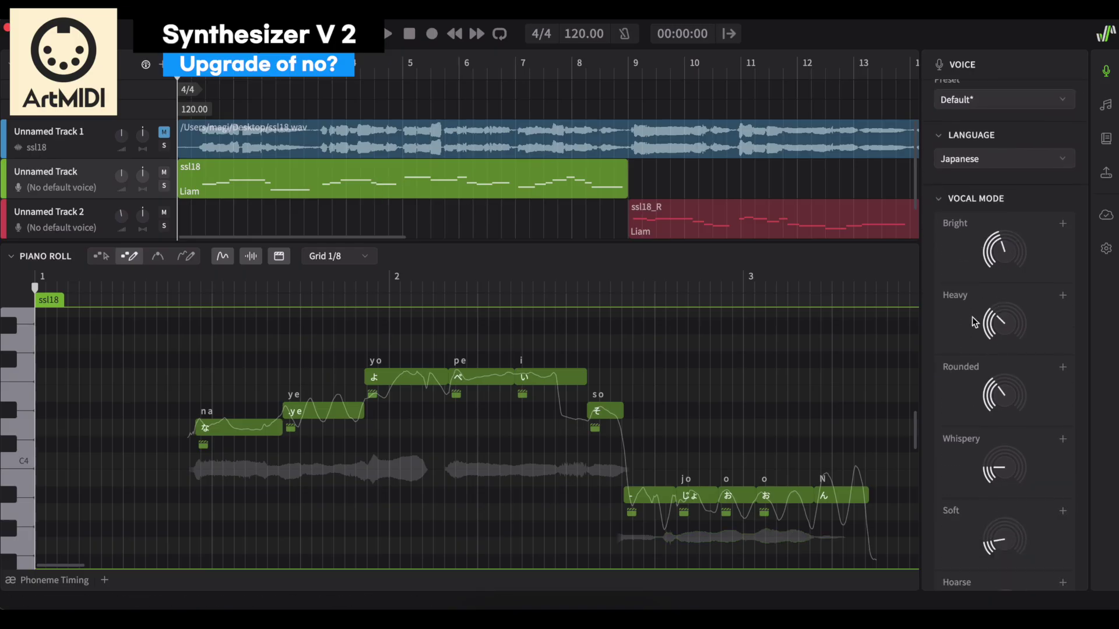
scroll(979, 338, down, 1)
mouse_move(994, 380)
scroll(994, 385, down, 3)
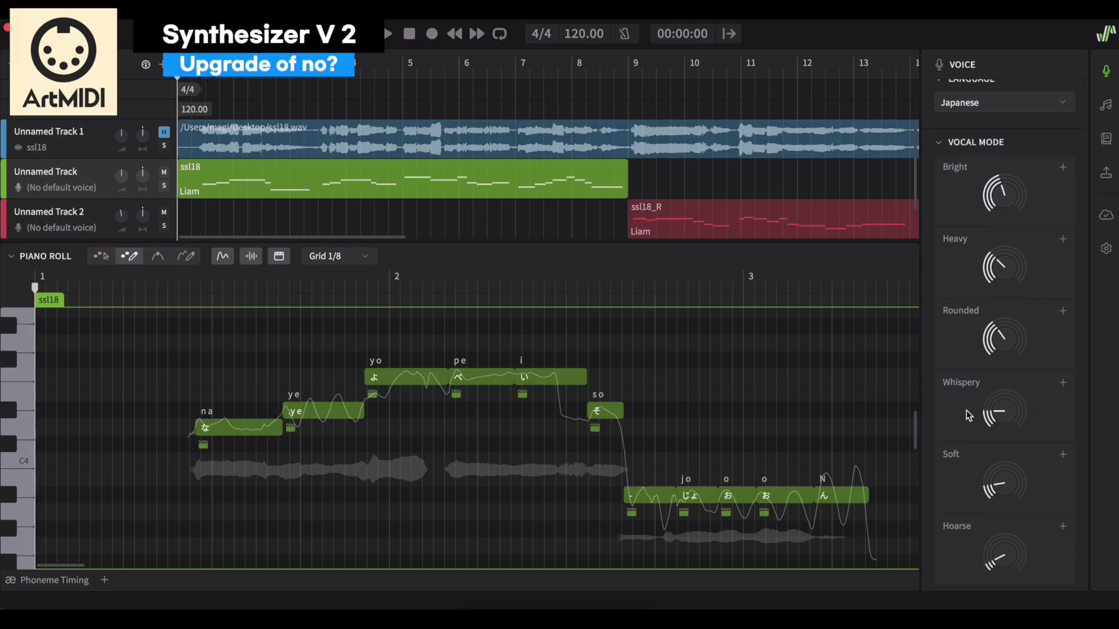
scroll(1003, 416, down, 8)
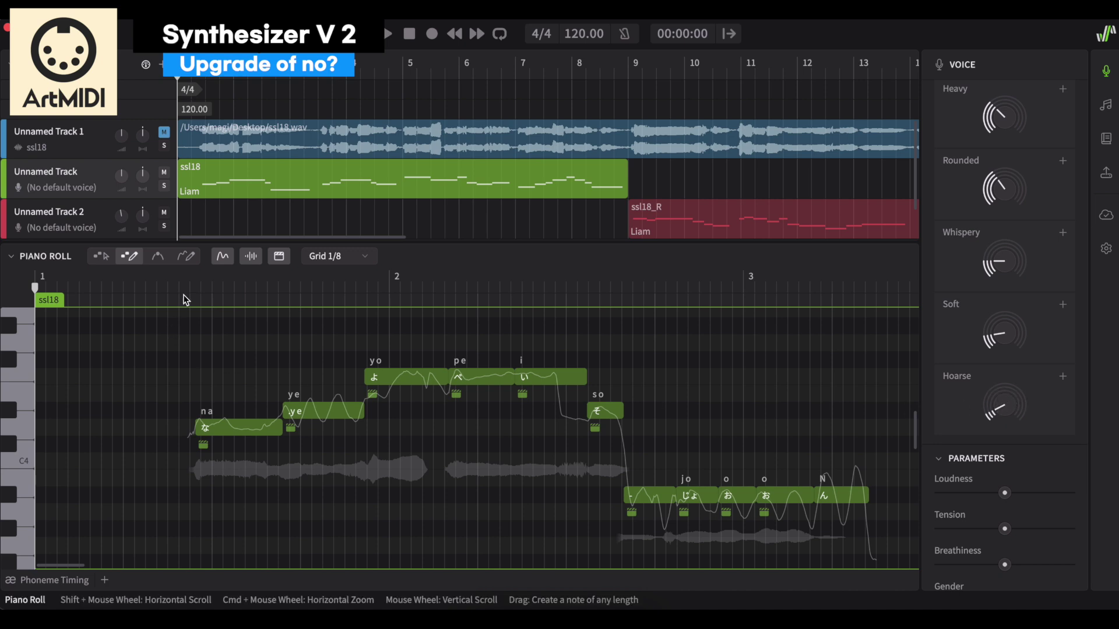
scroll(561, 154, right, 5)
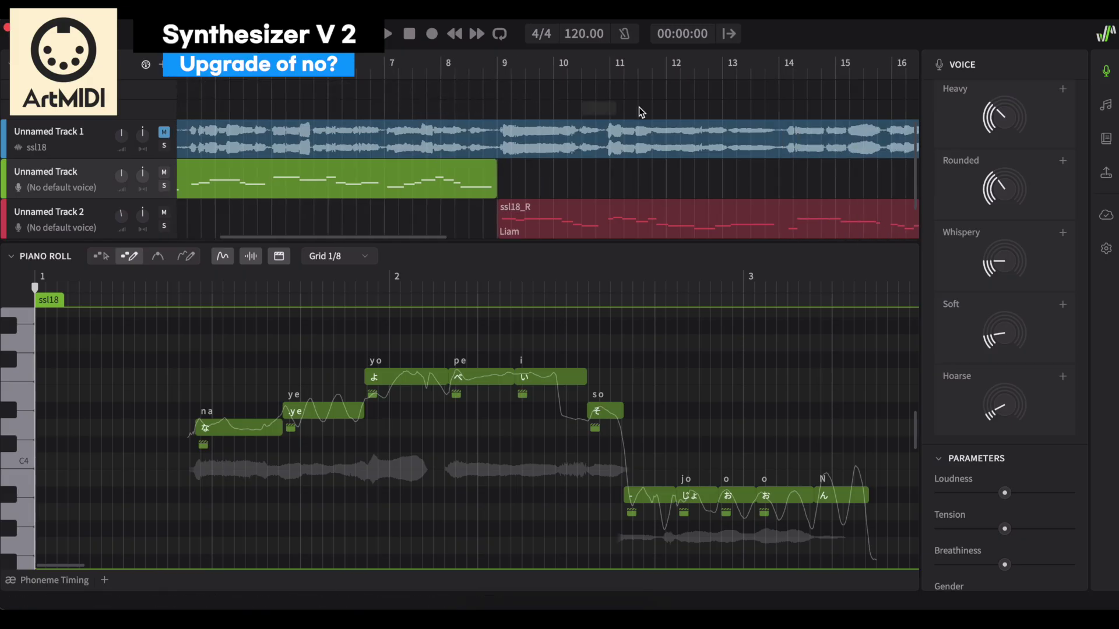
click(557, 204)
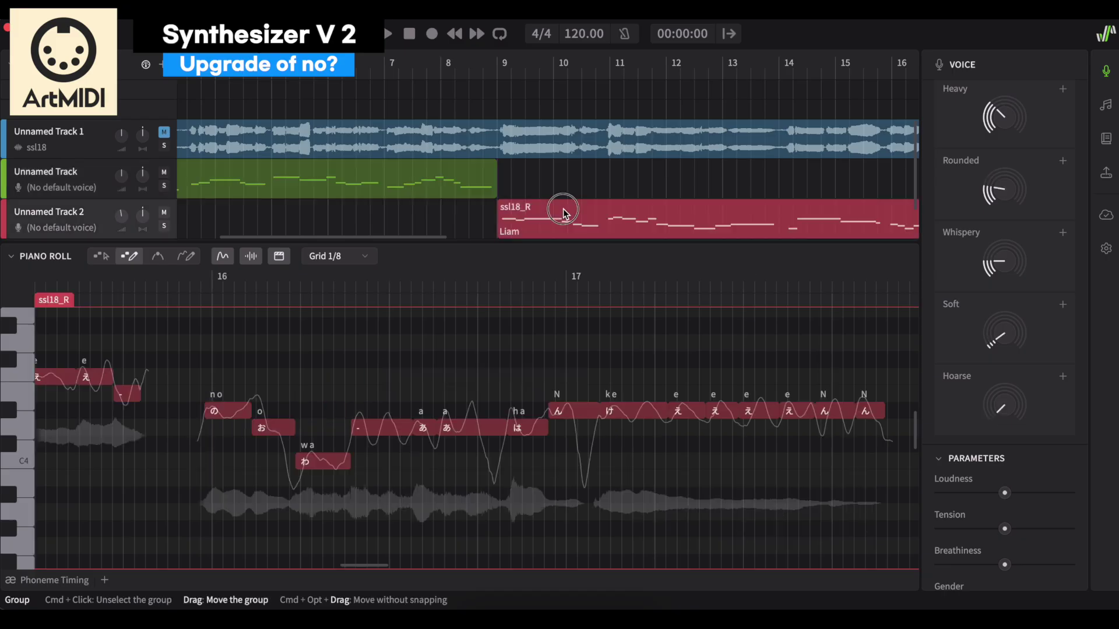
scroll(1008, 242, up, 1)
scroll(1006, 206, up, 2)
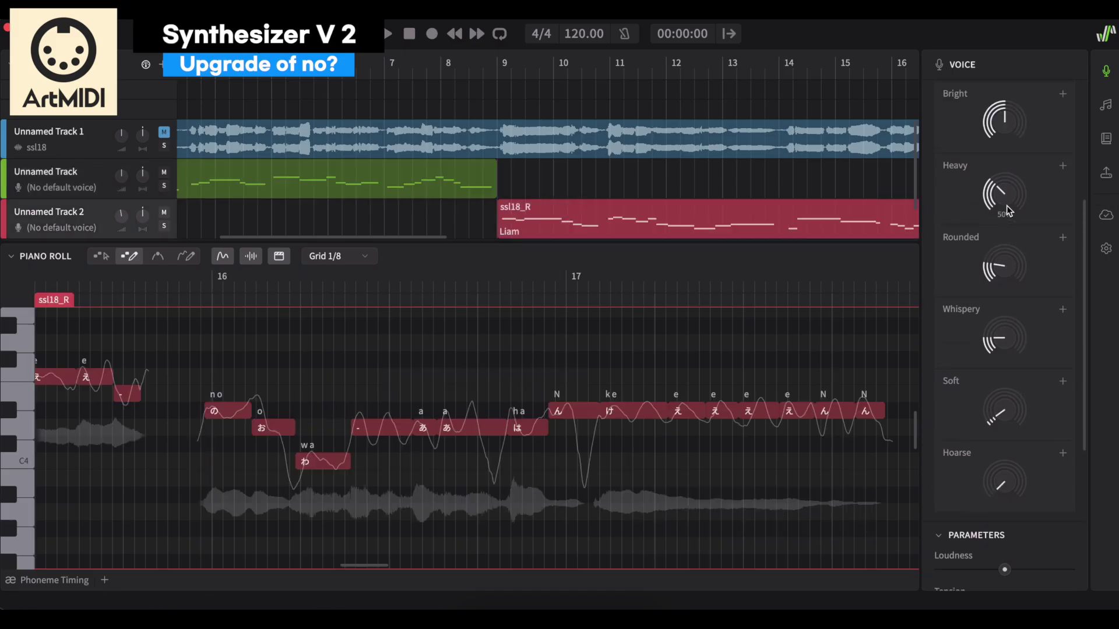
click(475, 186)
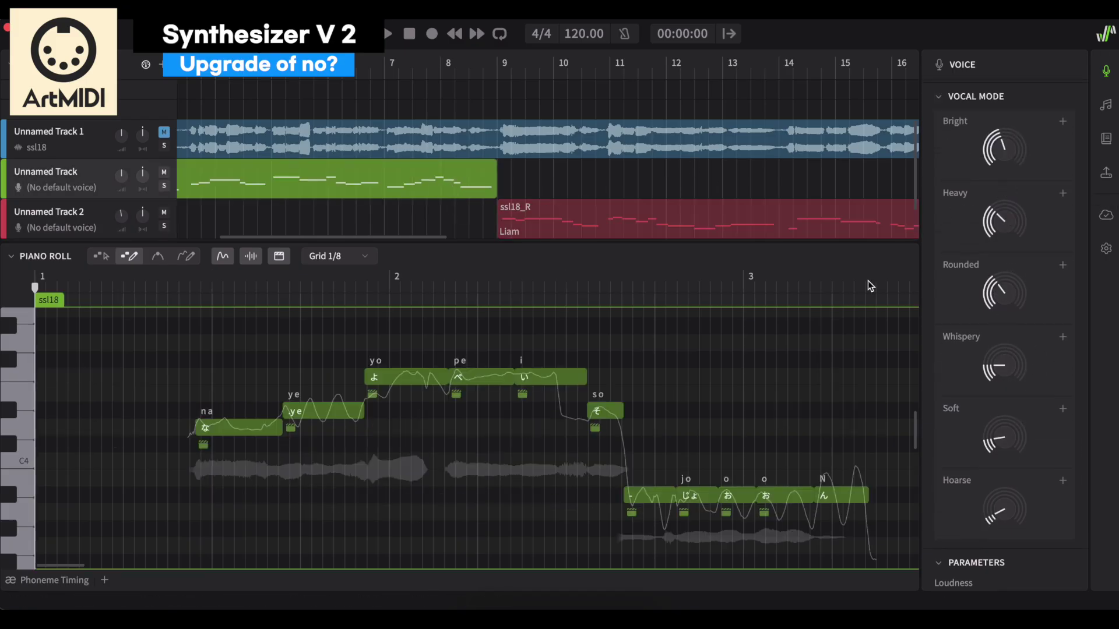
Listen to the vocals from just before bar 7 across the change from the ssl18 group to ssl18_R.
double_click(326, 96)
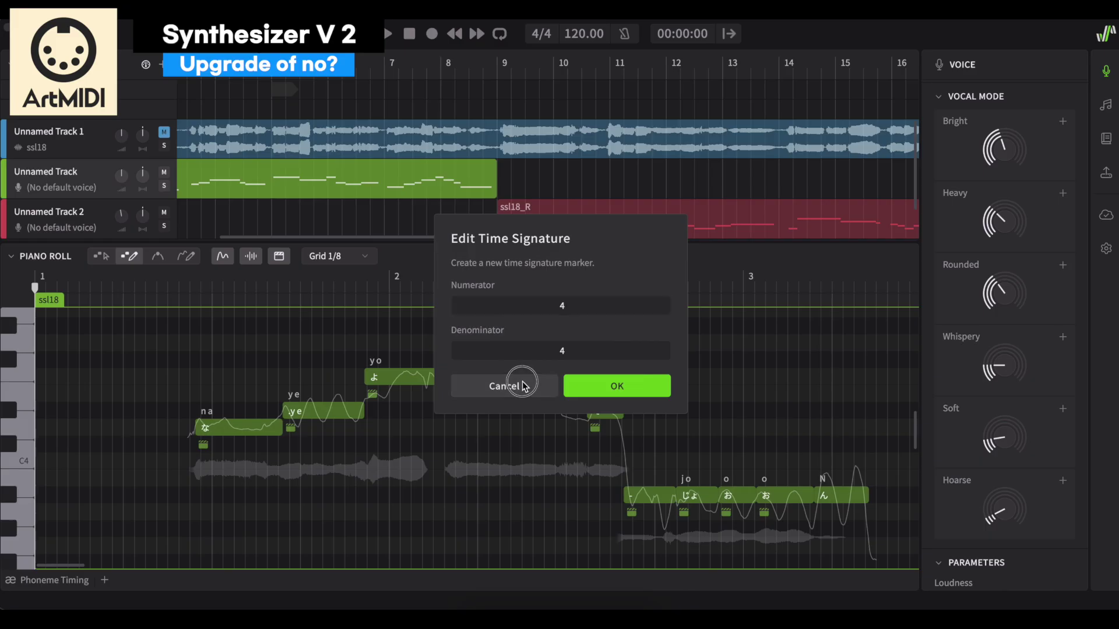
click(508, 386)
click(330, 75)
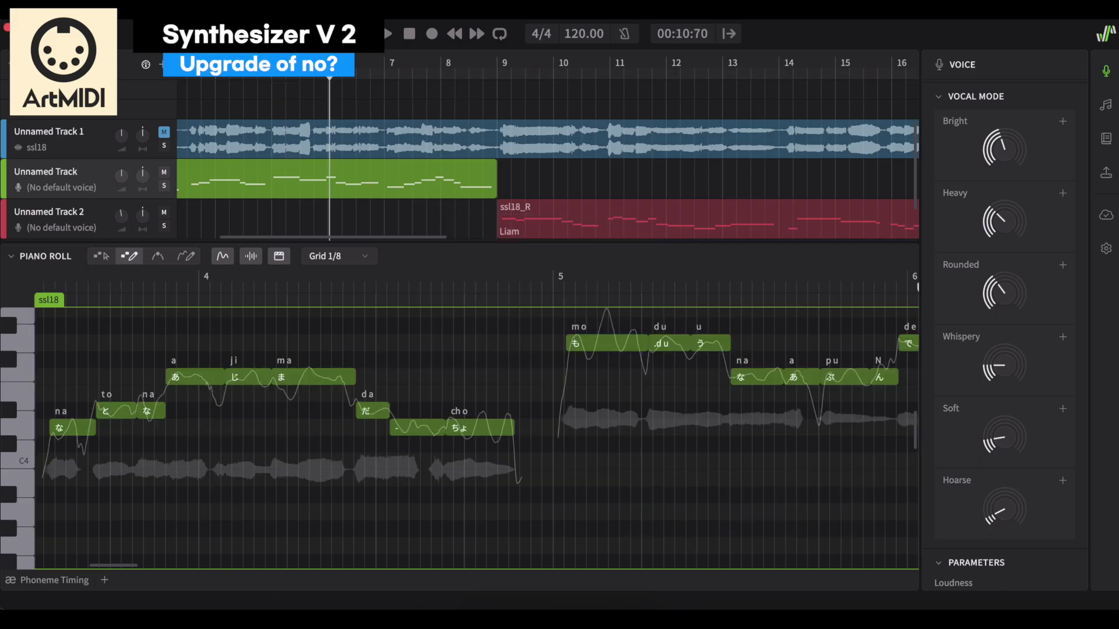
click(370, 69)
key(space)
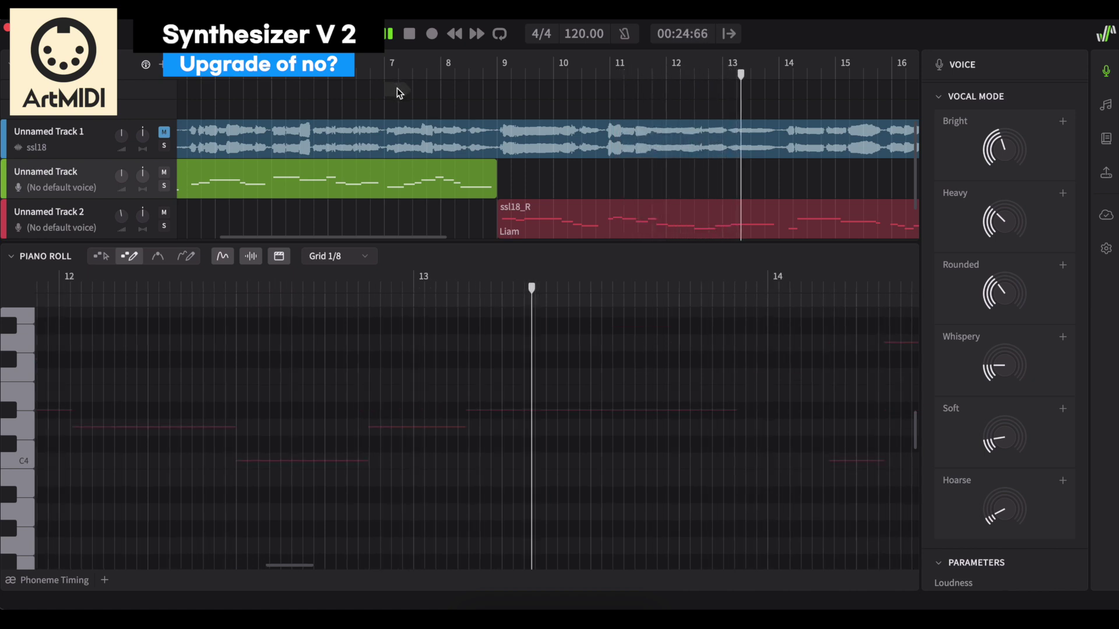
key(space)
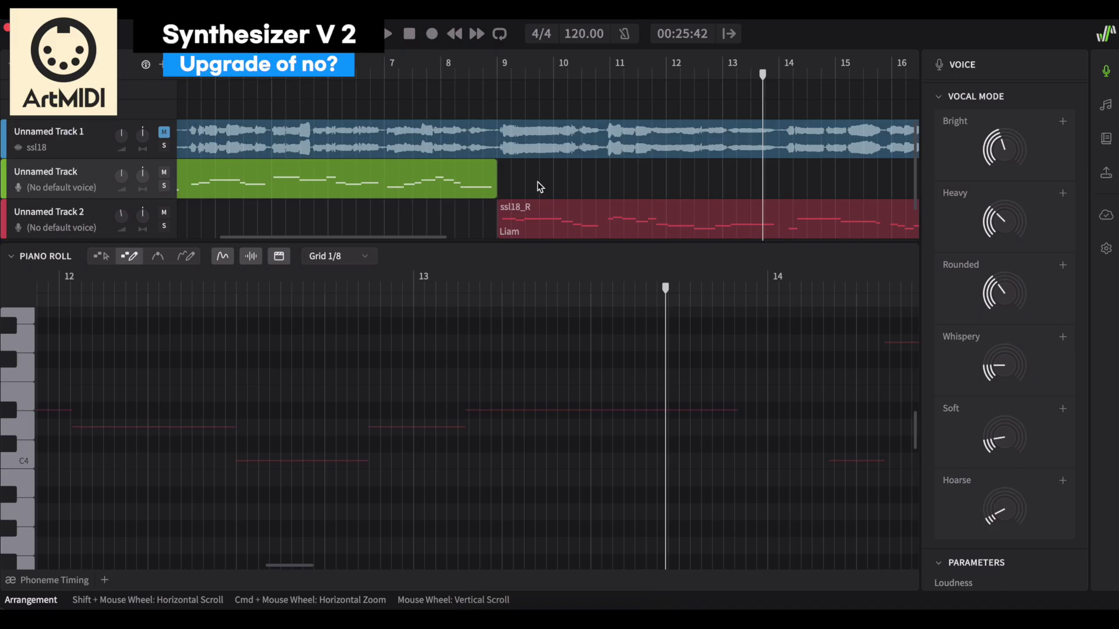
Play the ssl18 group from about bar 4 and the ssl18_R group from bar 9 to compare their sound.
scroll(531, 400, down, 1)
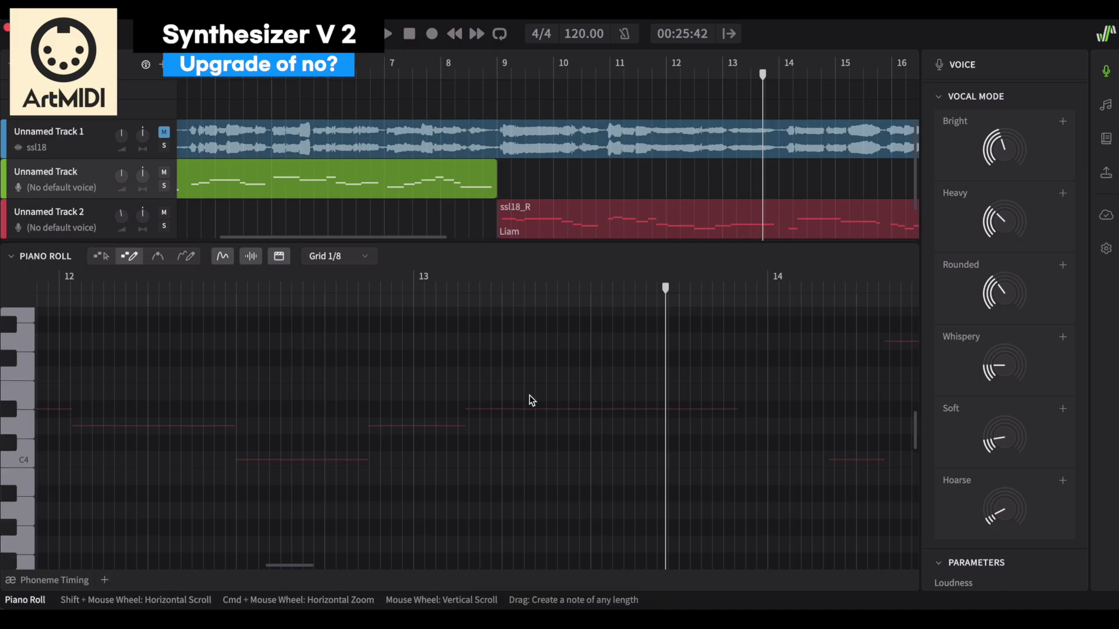
scroll(536, 381, up, 3)
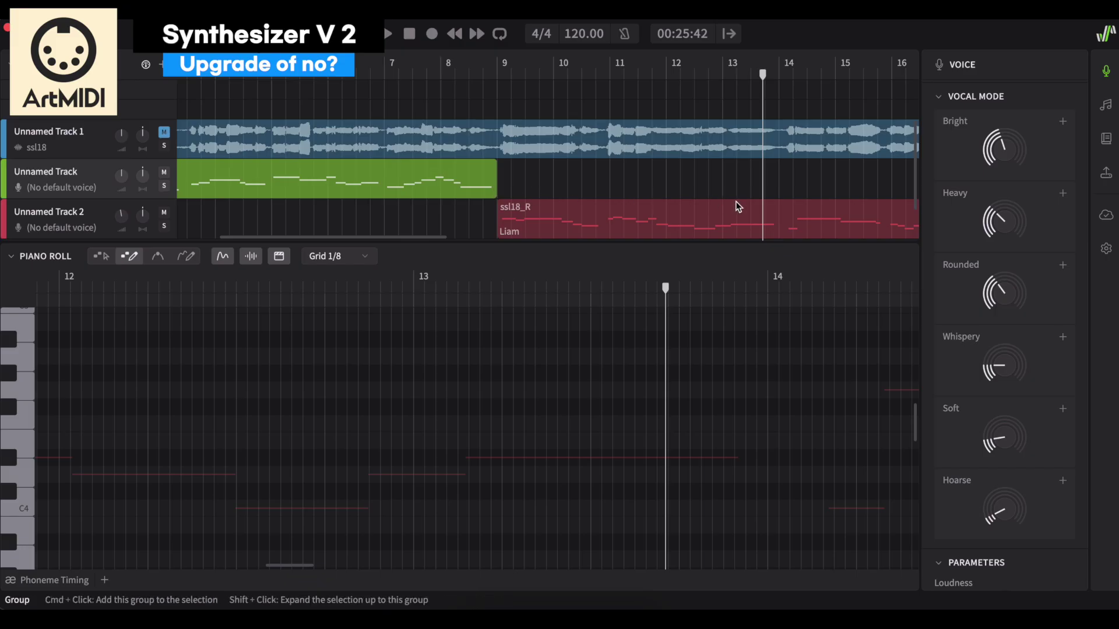
click(212, 83)
key(space)
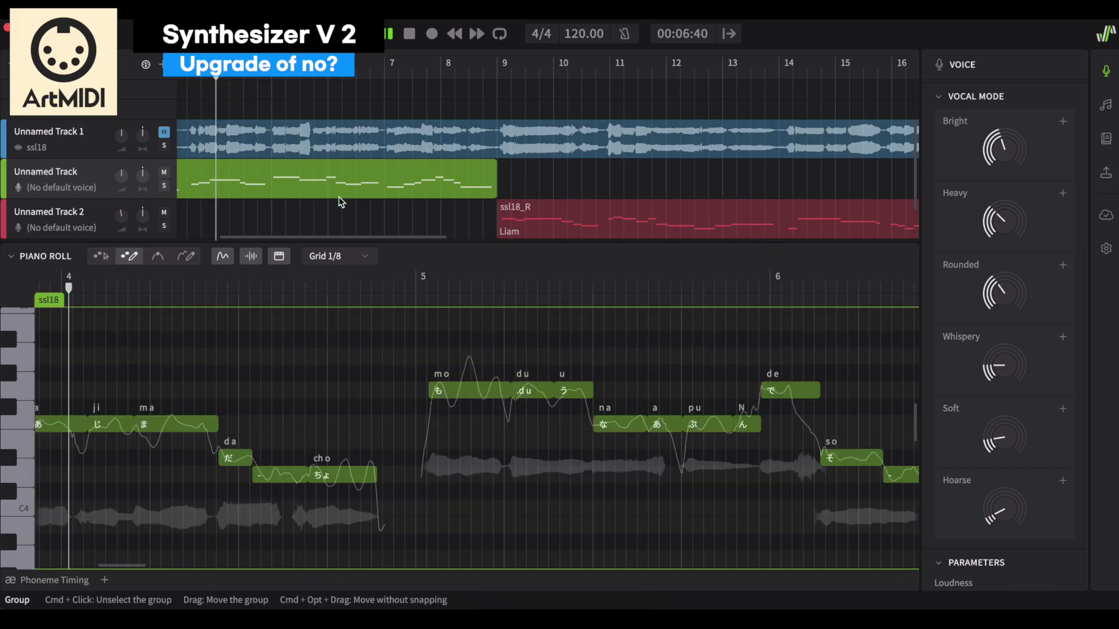
click(498, 66)
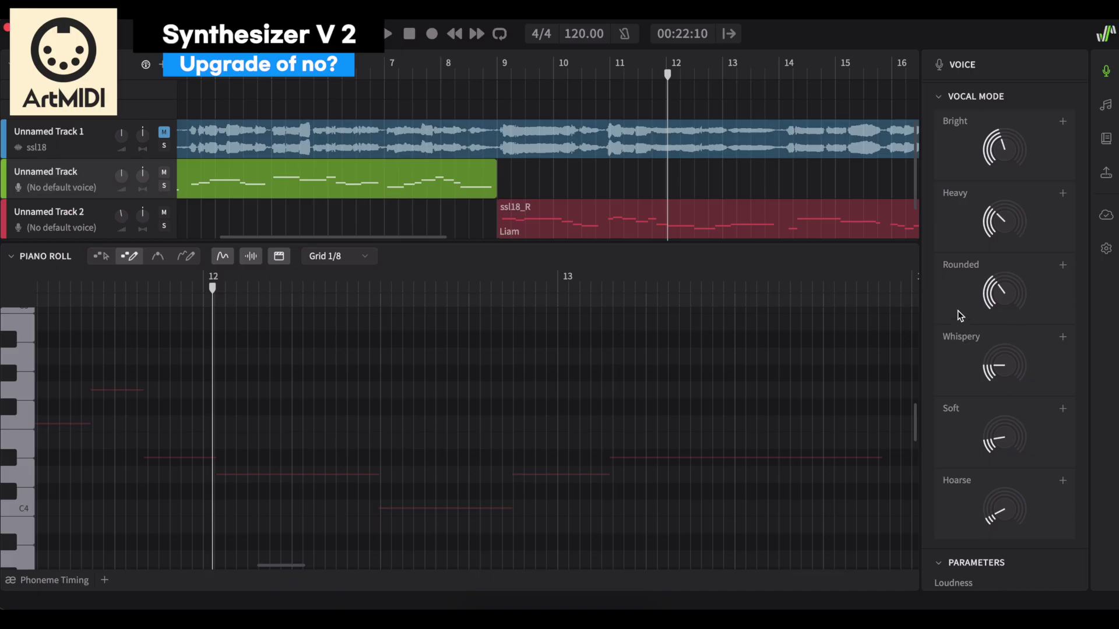
Show the note properties and select all notes of the first phrase in the ssl18 group.
scroll(606, 208, left, 5)
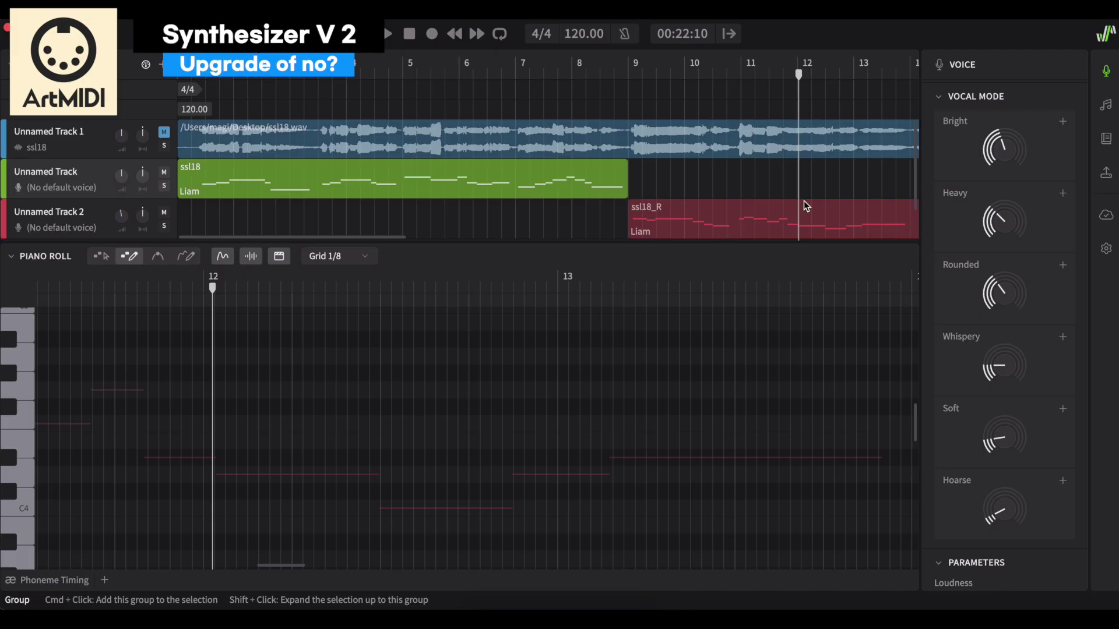
click(1106, 104)
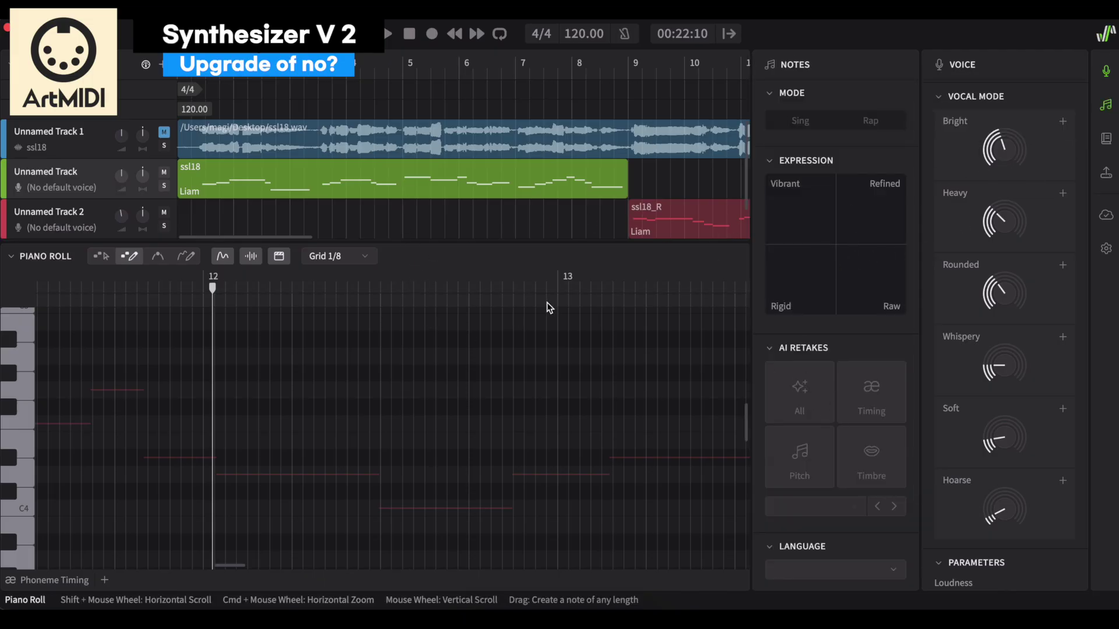
double_click(242, 179)
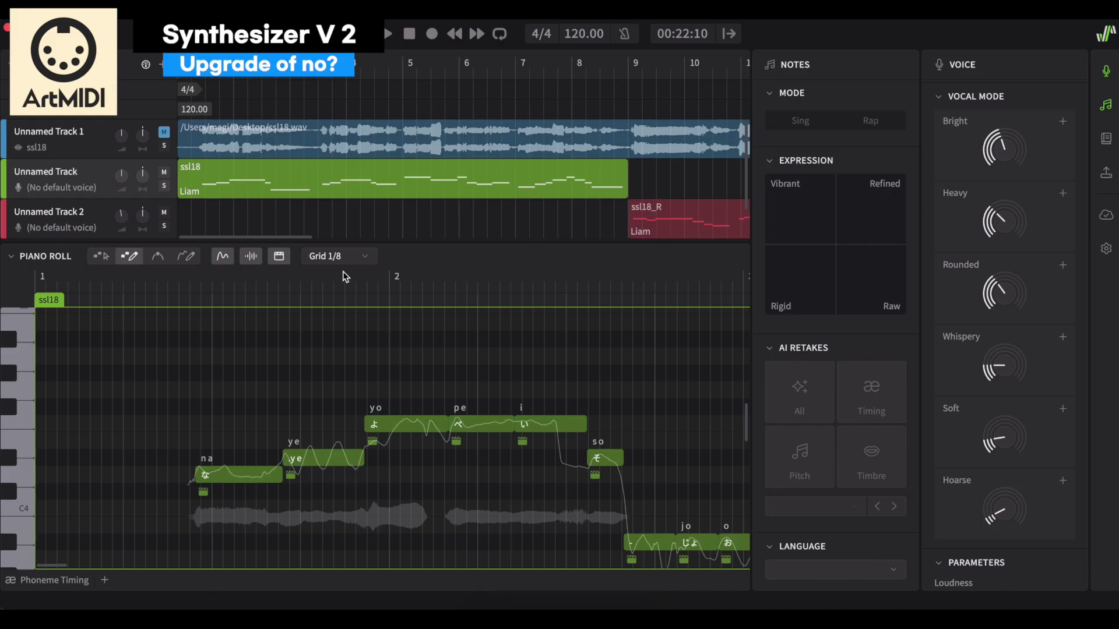
scroll(480, 399, down, 1)
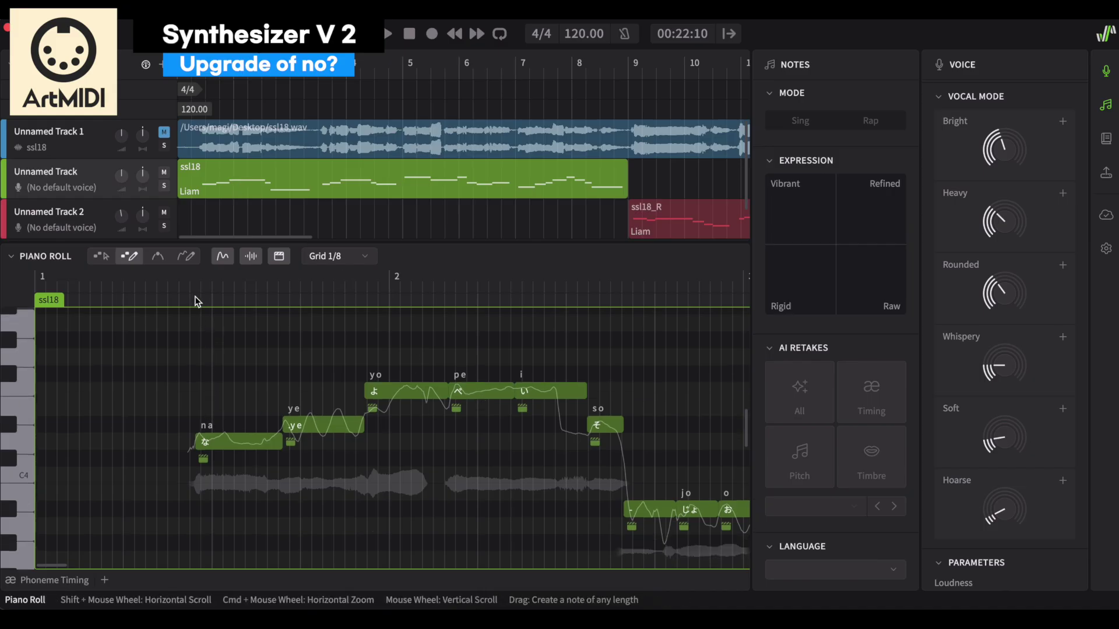
key(F1)
drag(135, 343, 402, 507)
scroll(403, 507, left, 5)
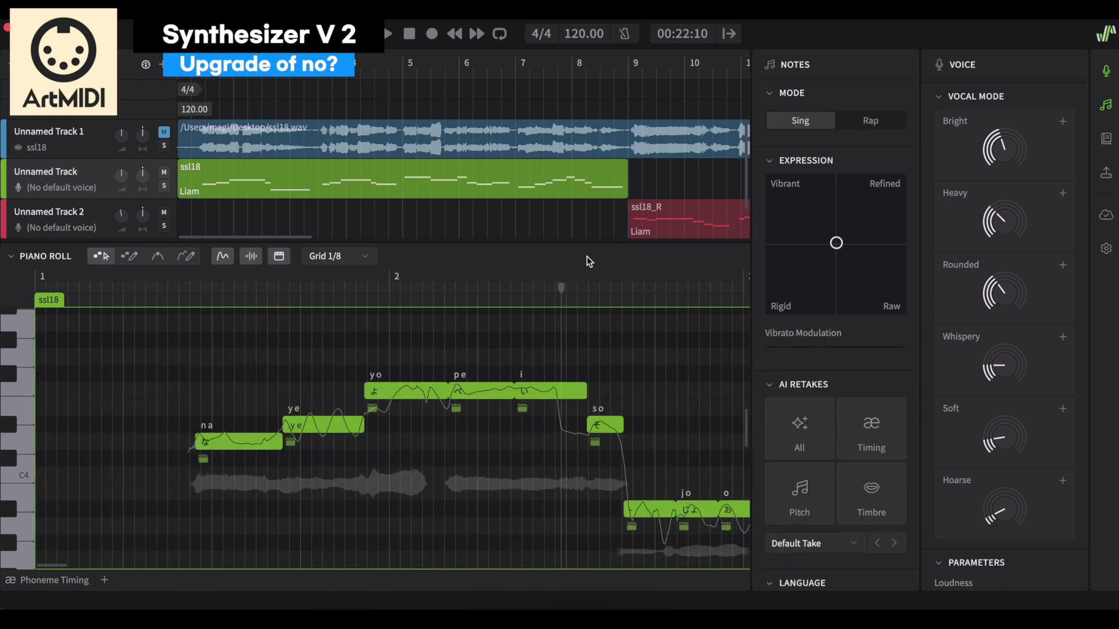
Hide the voice settings and listen to the first phrase from the start with its default take.
click(1106, 70)
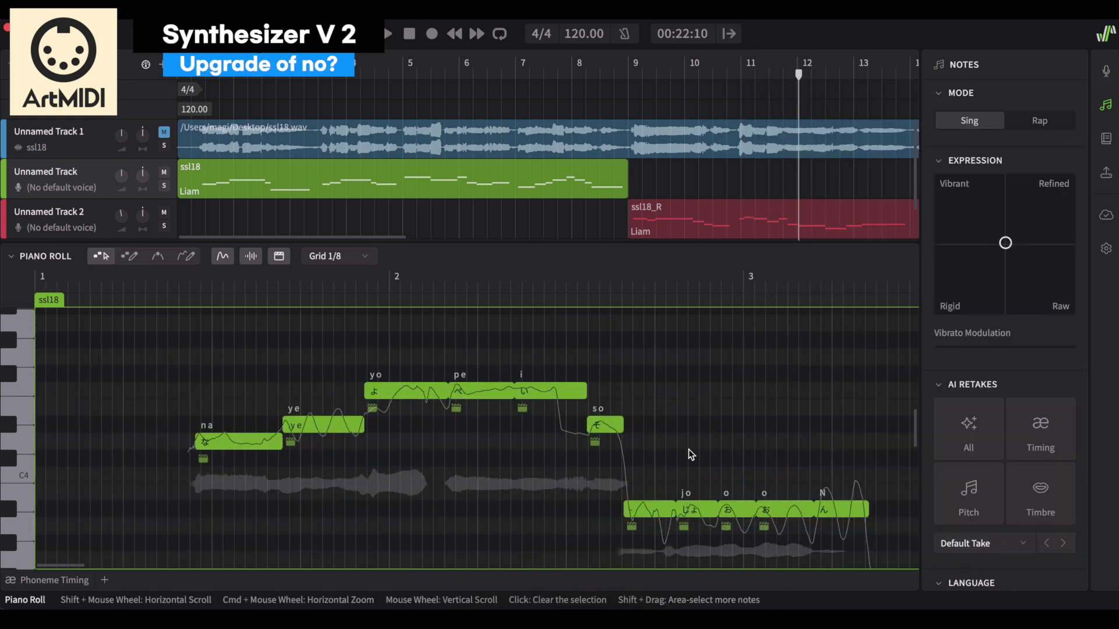
click(979, 547)
click(979, 551)
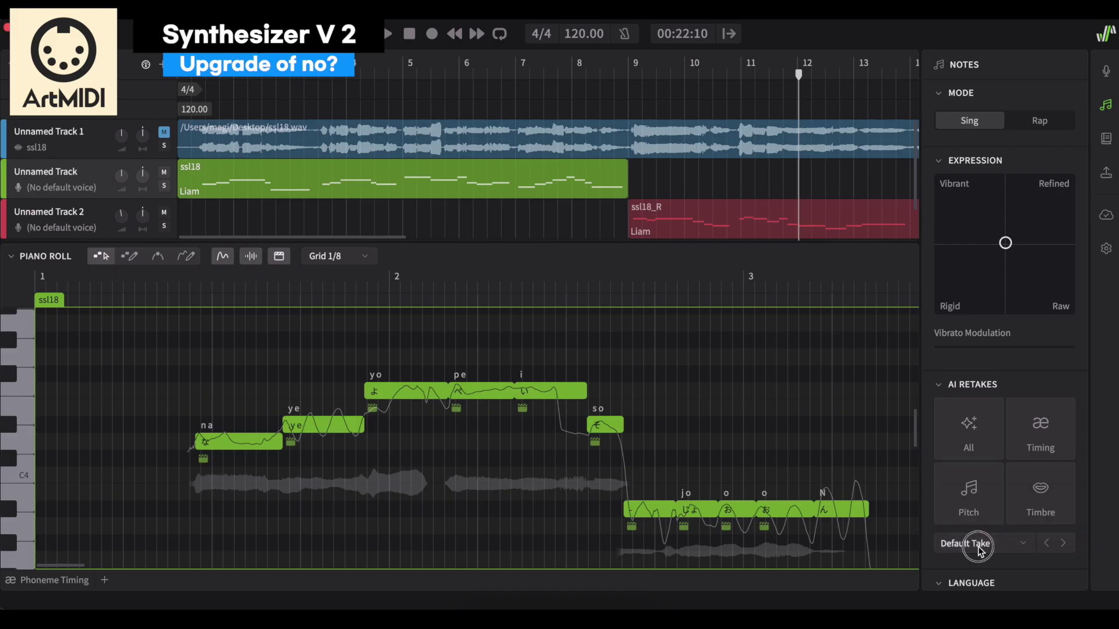
key(space)
click(462, 35)
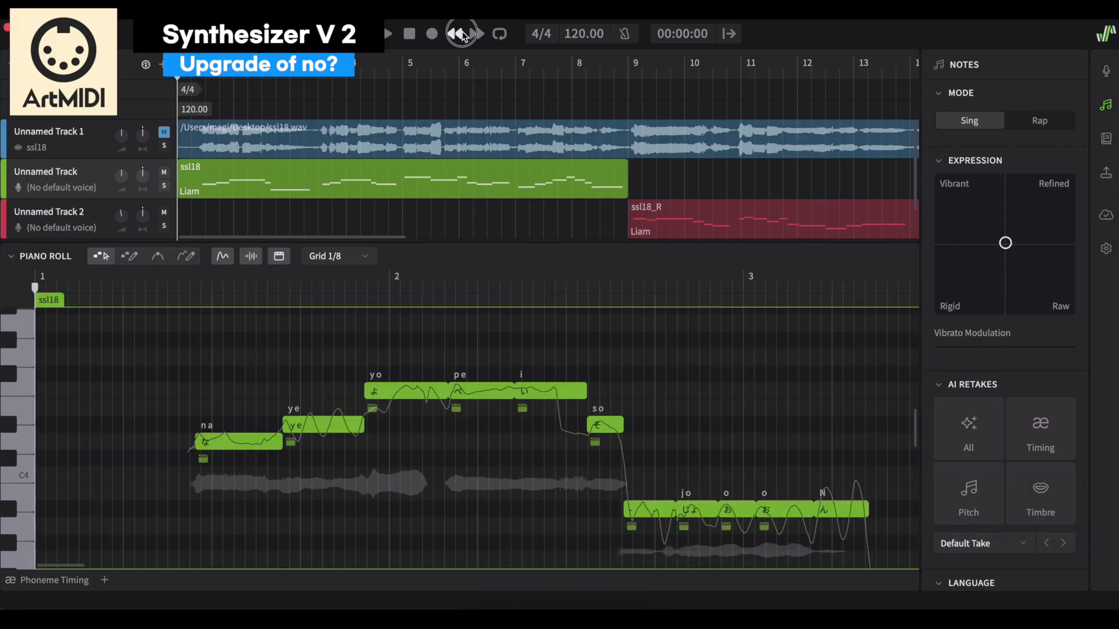
key(space)
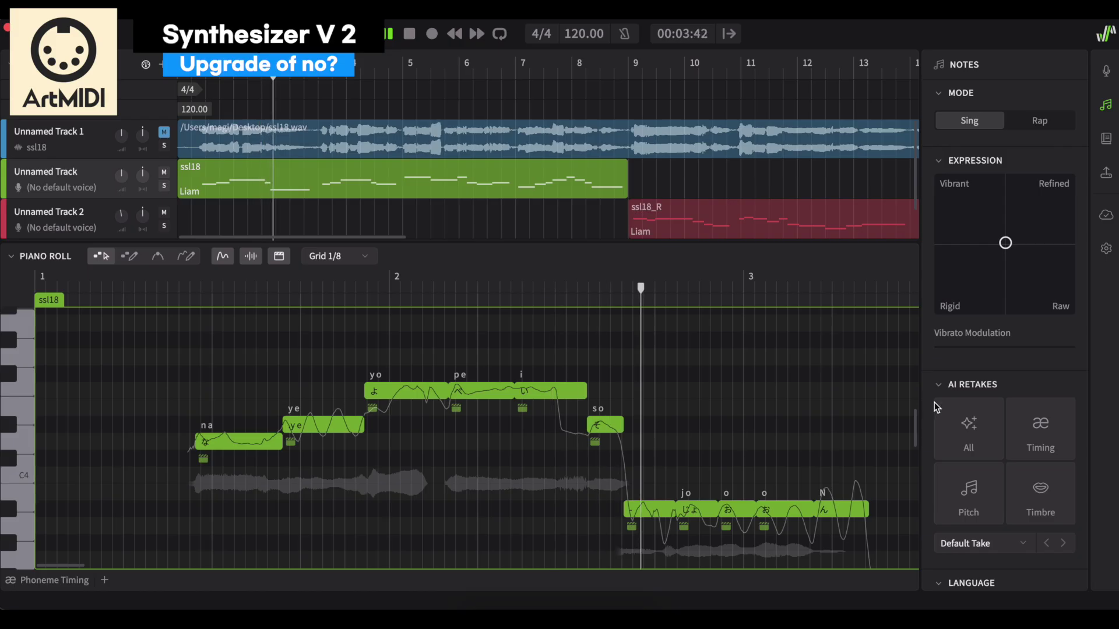
key(space)
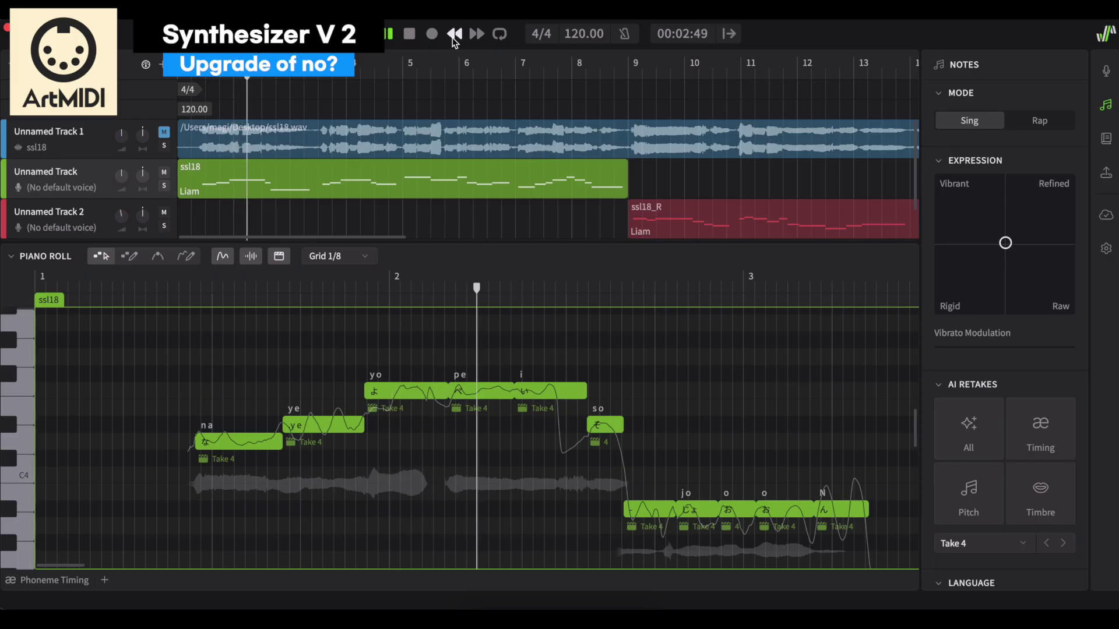
Generate an AI retake of the timing for the selected first-phrase notes and listen to it.
key(space)
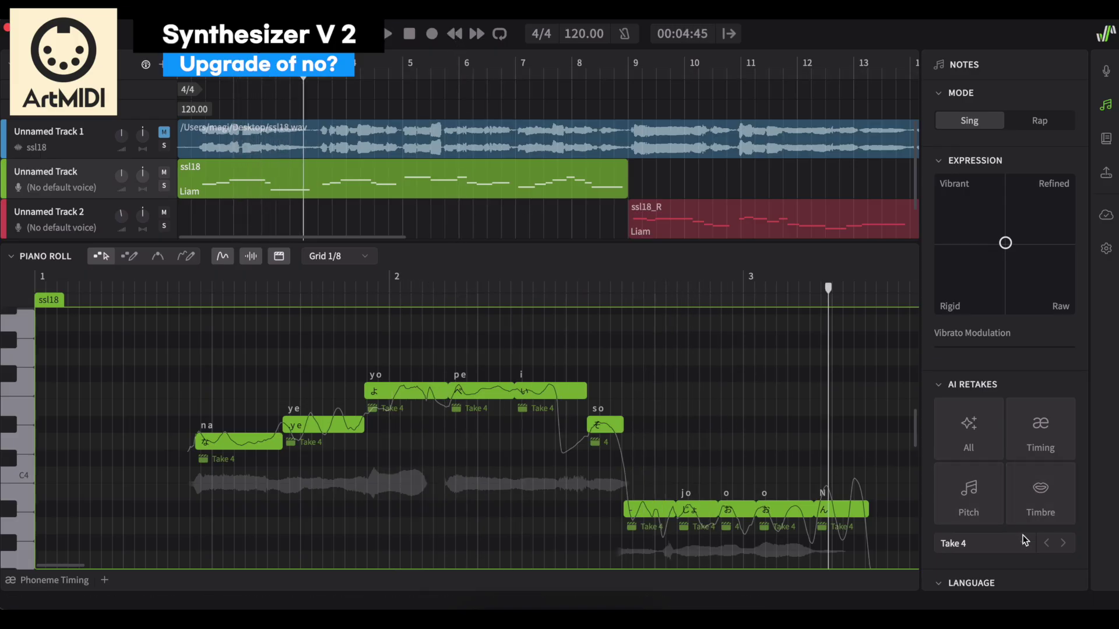
click(1049, 454)
key(space)
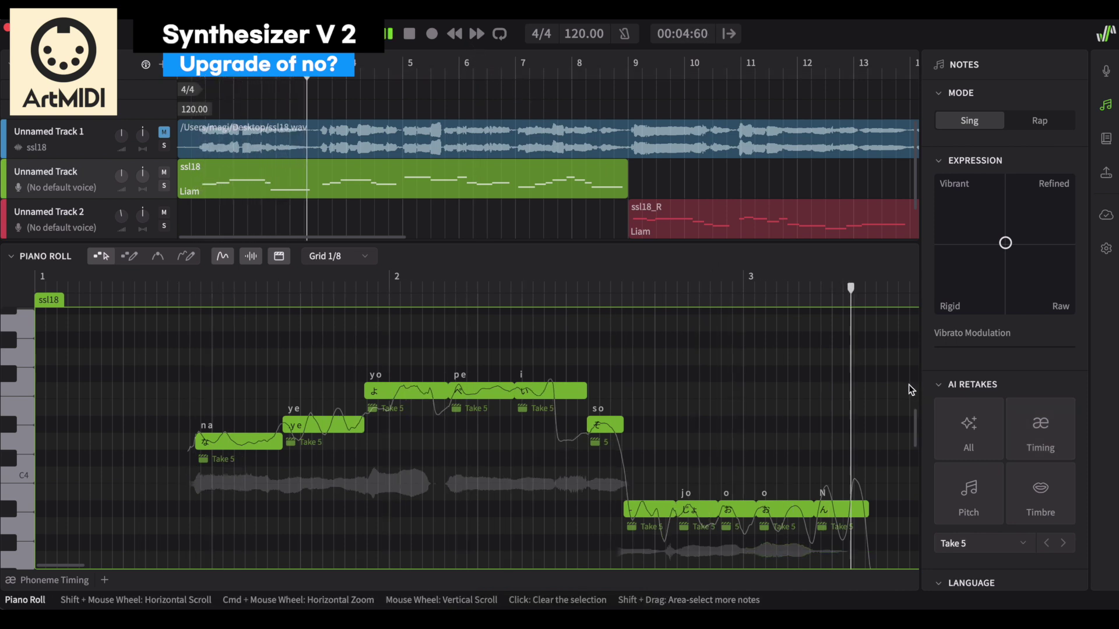
Generate an AI retake of the timbre for the selected first-phrase notes and play it back.
scroll(1004, 490, down, 1)
click(1042, 446)
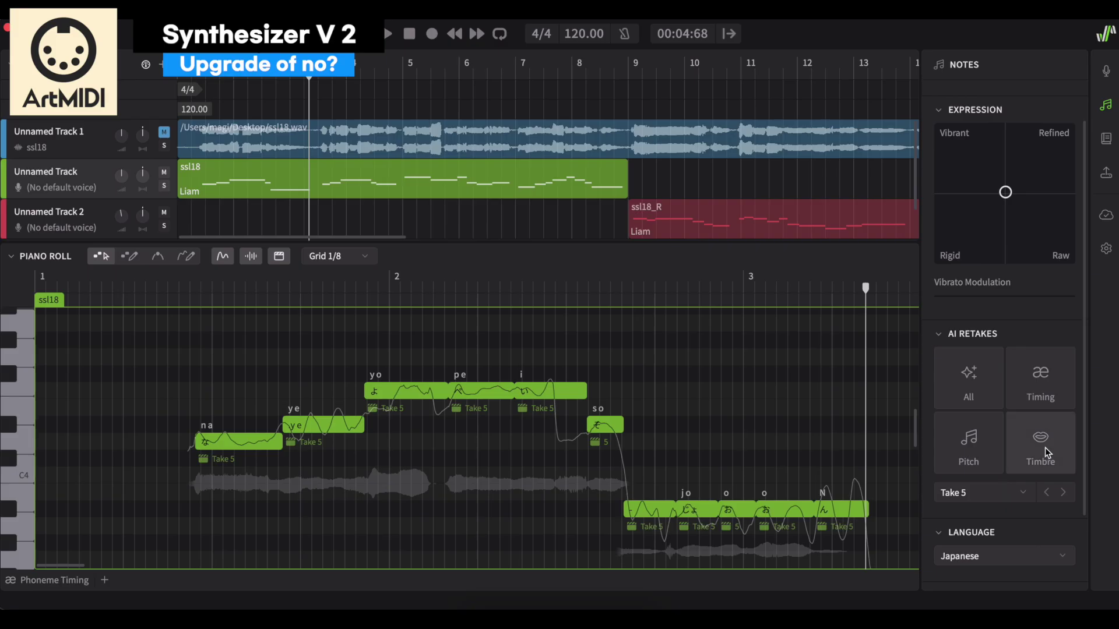
key(space)
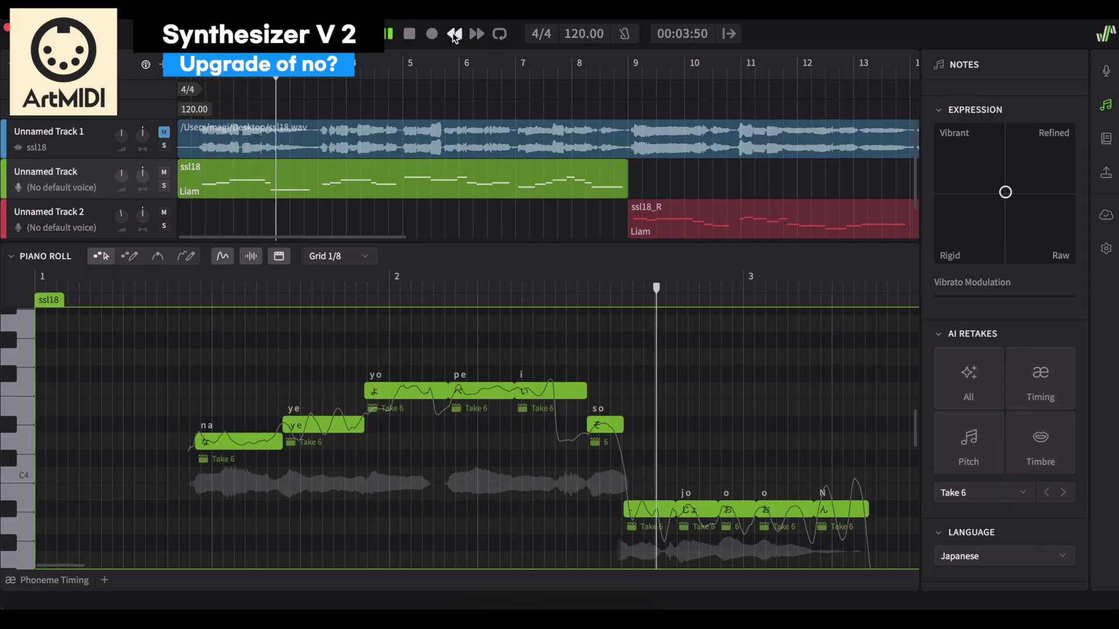
key(space)
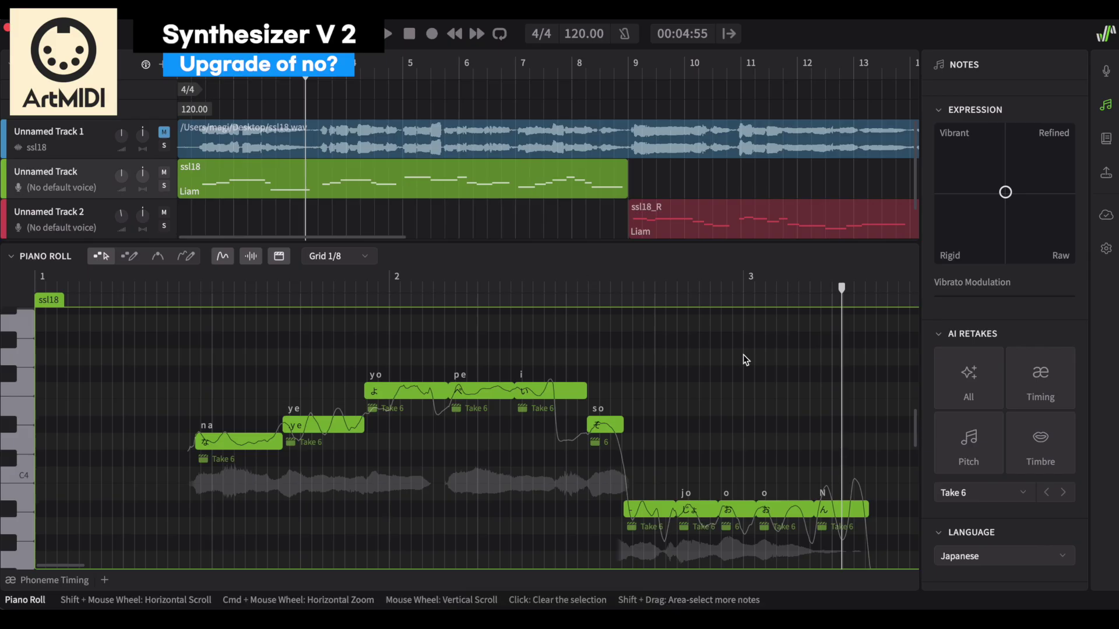
scroll(743, 355, down, 2)
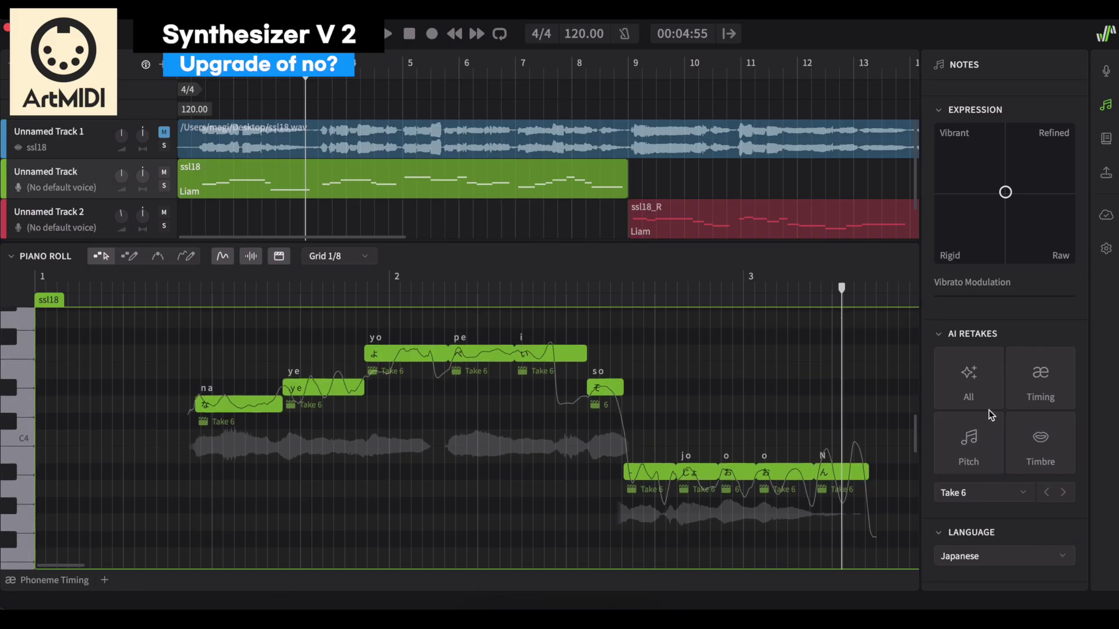
scroll(1015, 414, down, 4)
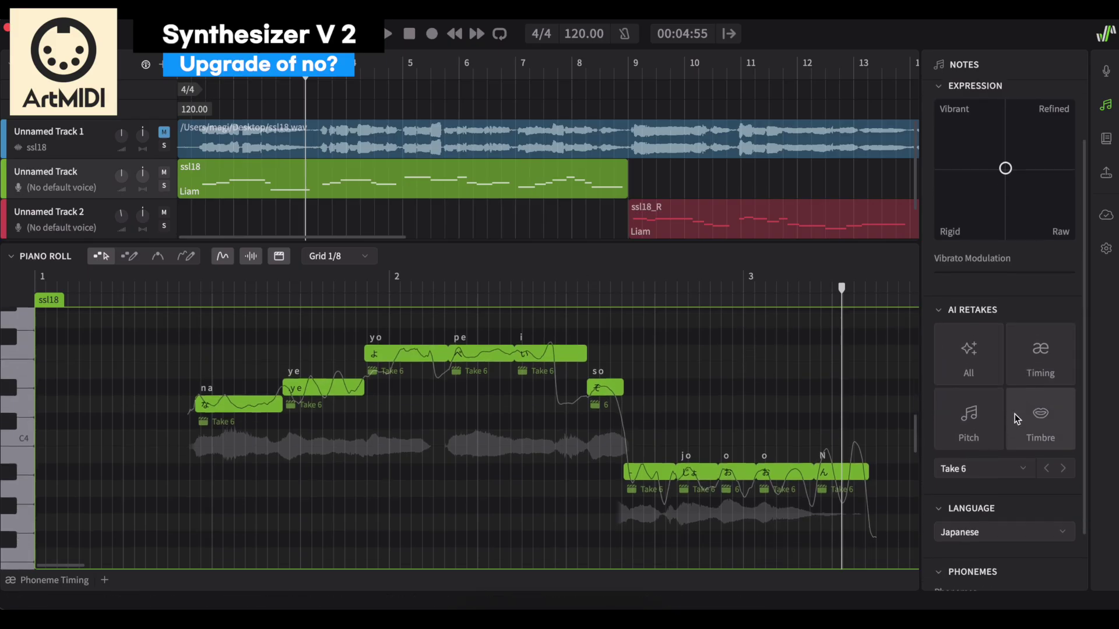
scroll(1015, 413, up, 5)
scroll(1014, 418, up, 2)
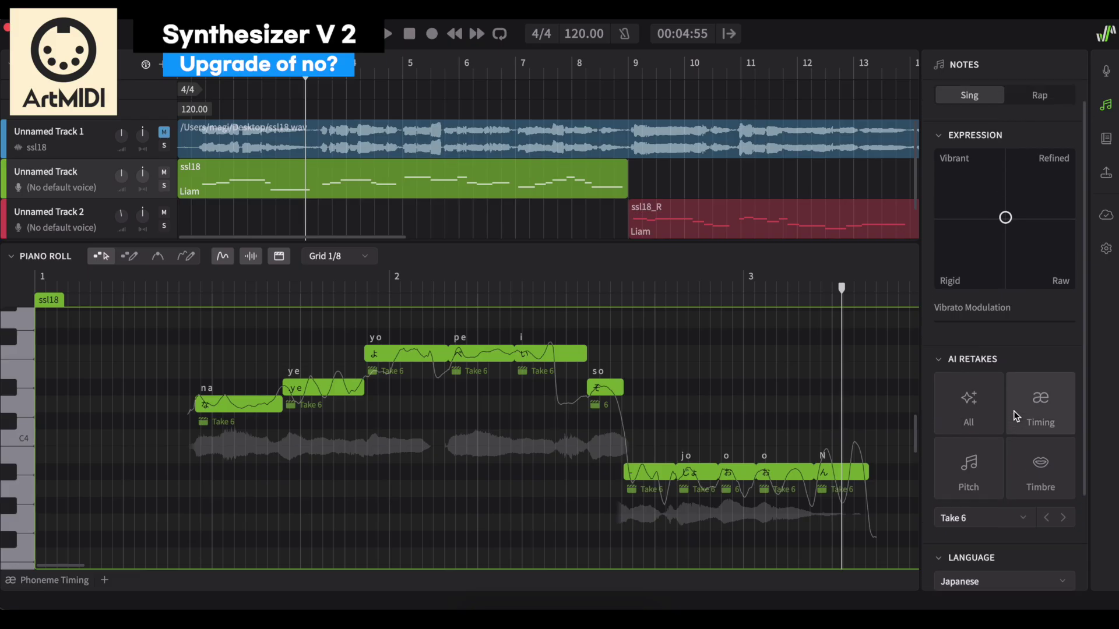